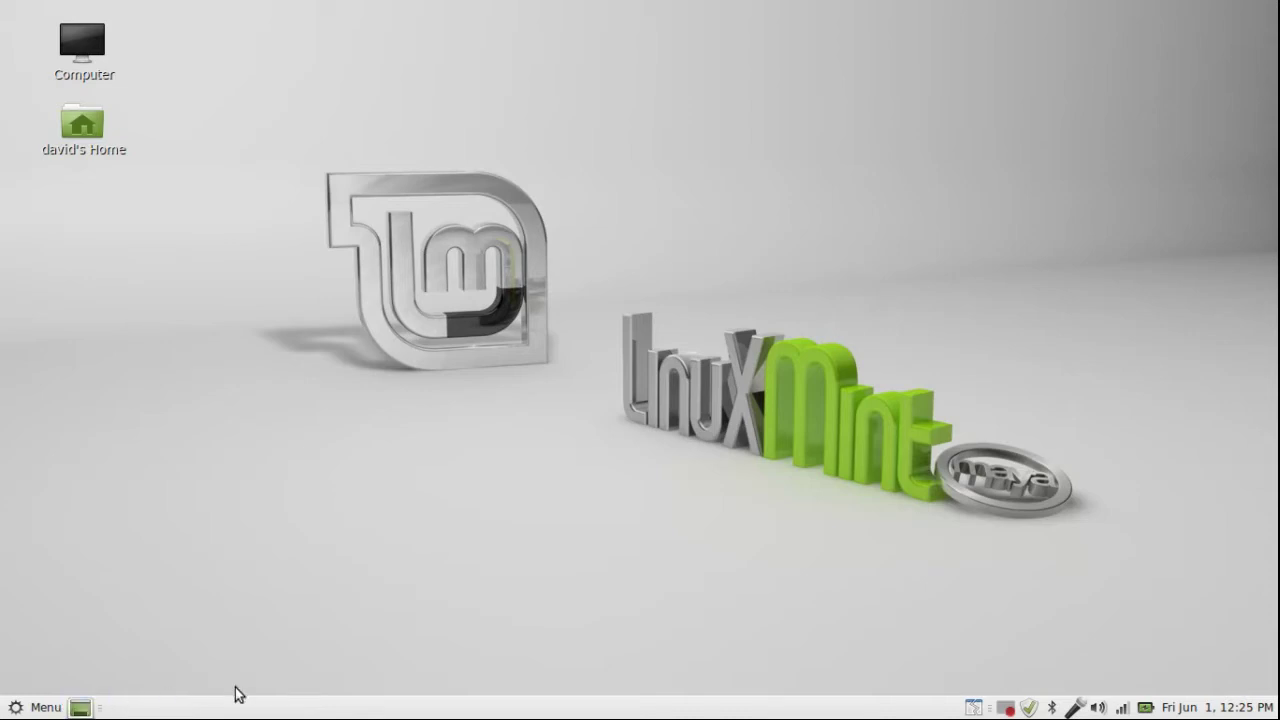
Open the panel applet's right-click menu, then dismiss it without choosing anything.
{"action": "right_click", "coordinate": [271, 711]}
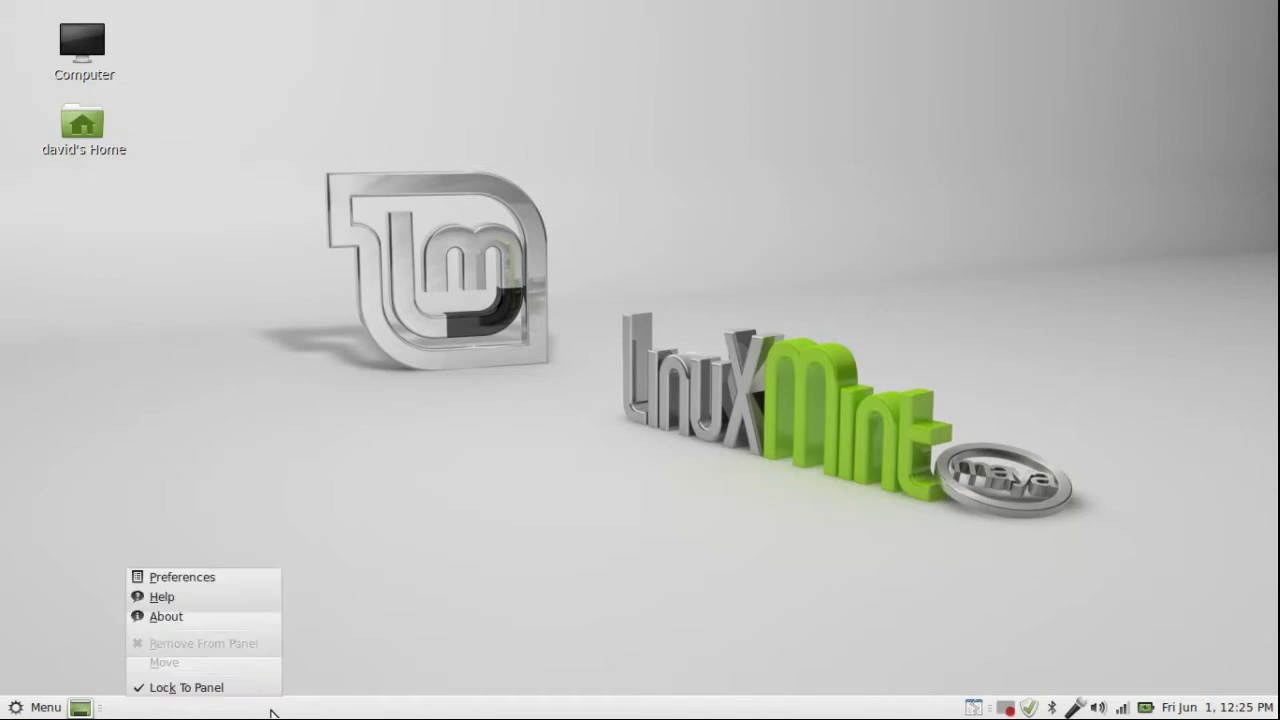
{"action": "left_click", "coordinate": [192, 686]}
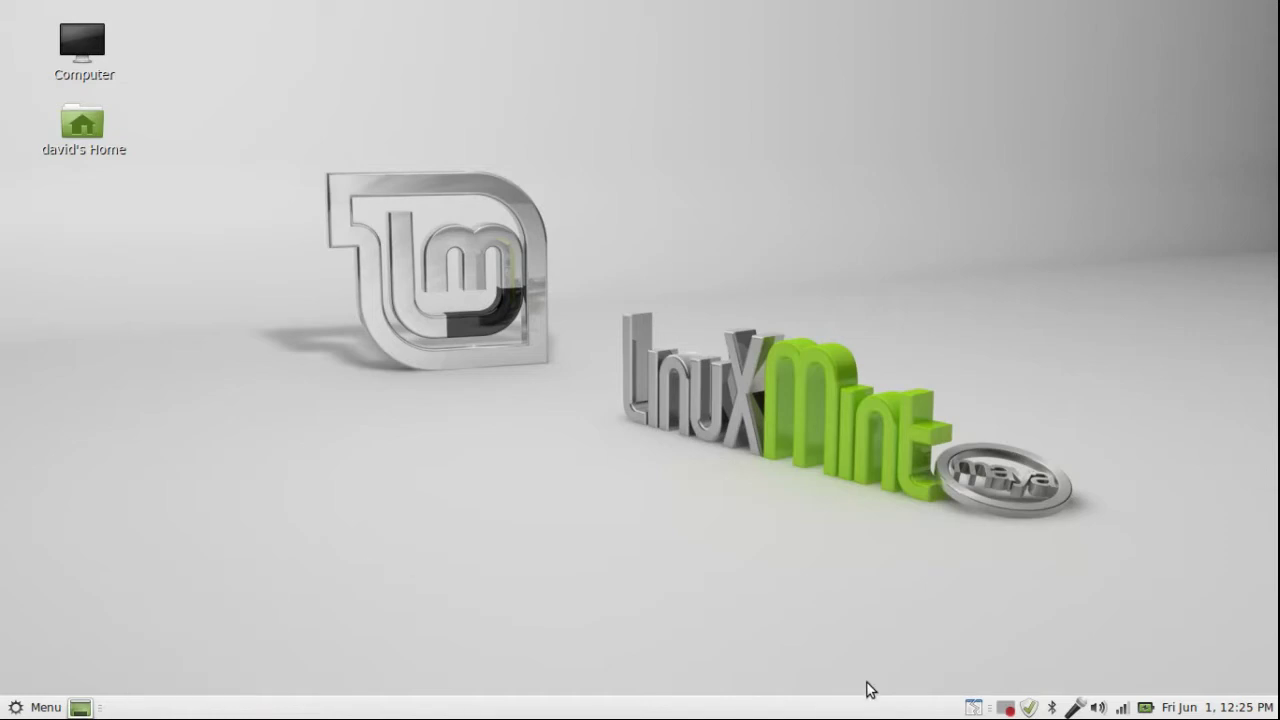
Open the Mint main application menu from the bottom-left Menu button.
{"action": "left_click", "coordinate": [12, 702]}
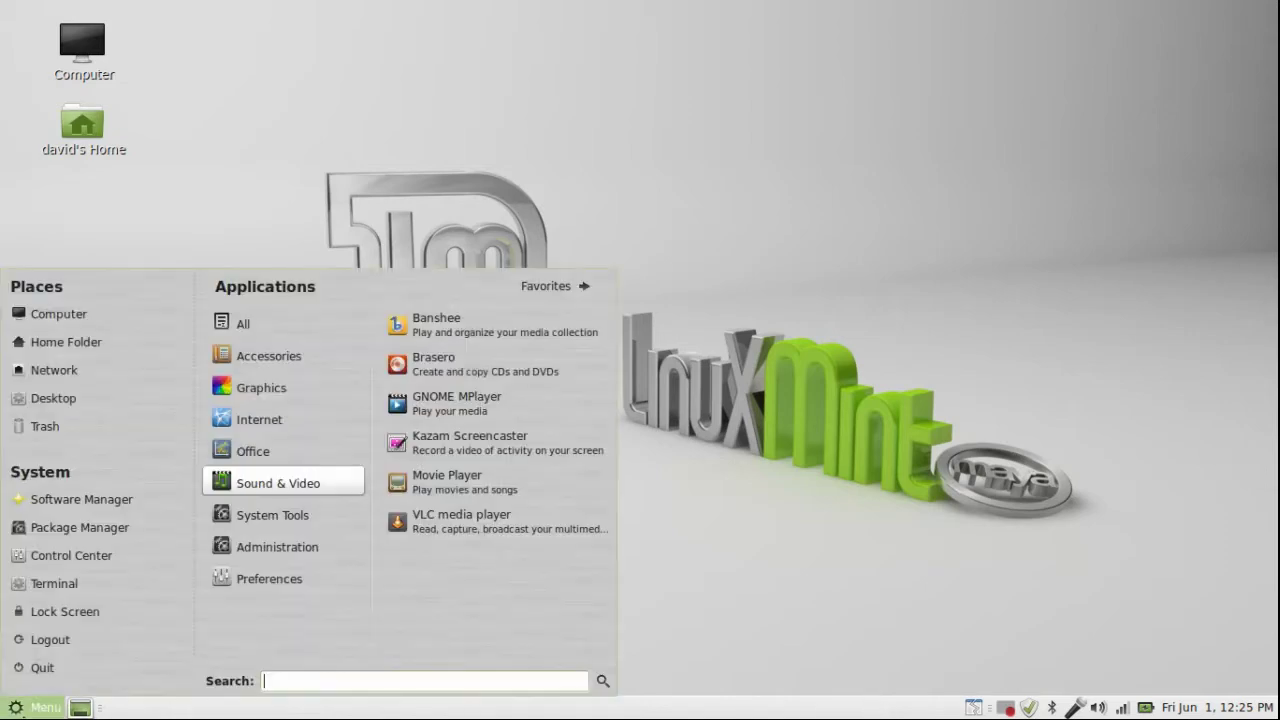
{"action": "left_click", "coordinate": [27, 708]}
{"action": "left_click", "coordinate": [27, 708]}
{"action": "left_click", "coordinate": [27, 708]}
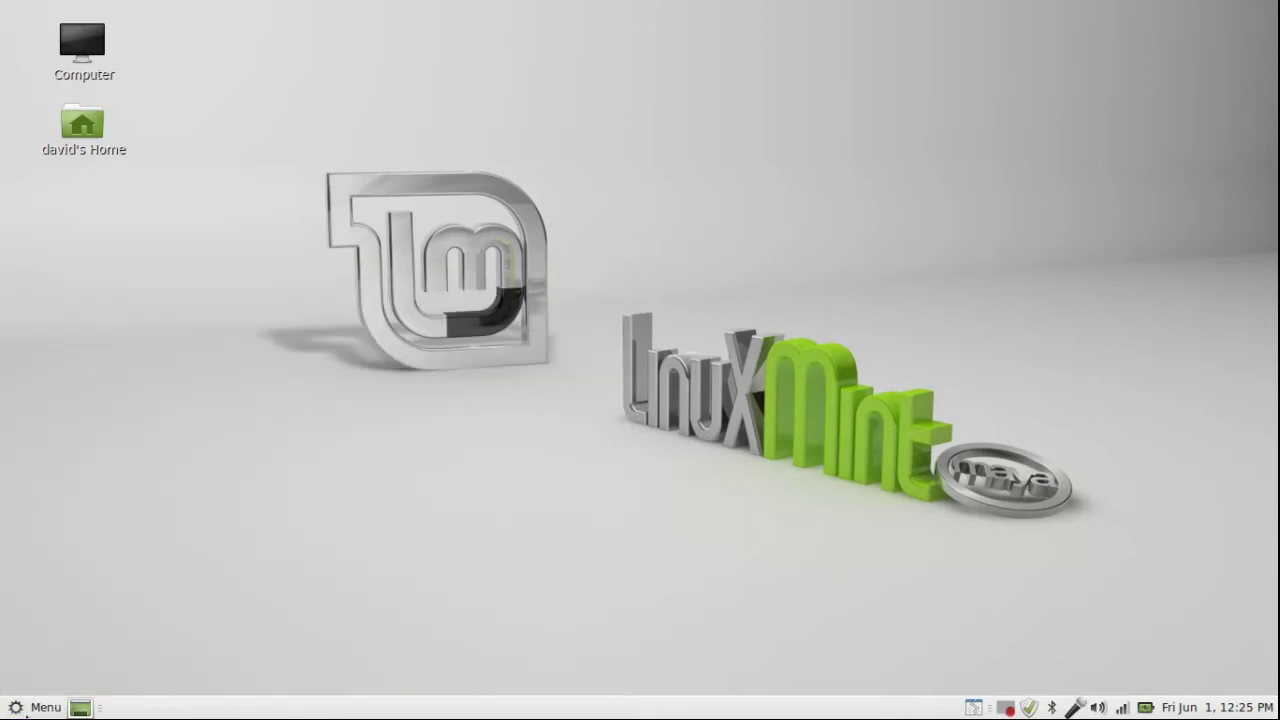
{"action": "left_click", "coordinate": [27, 708]}
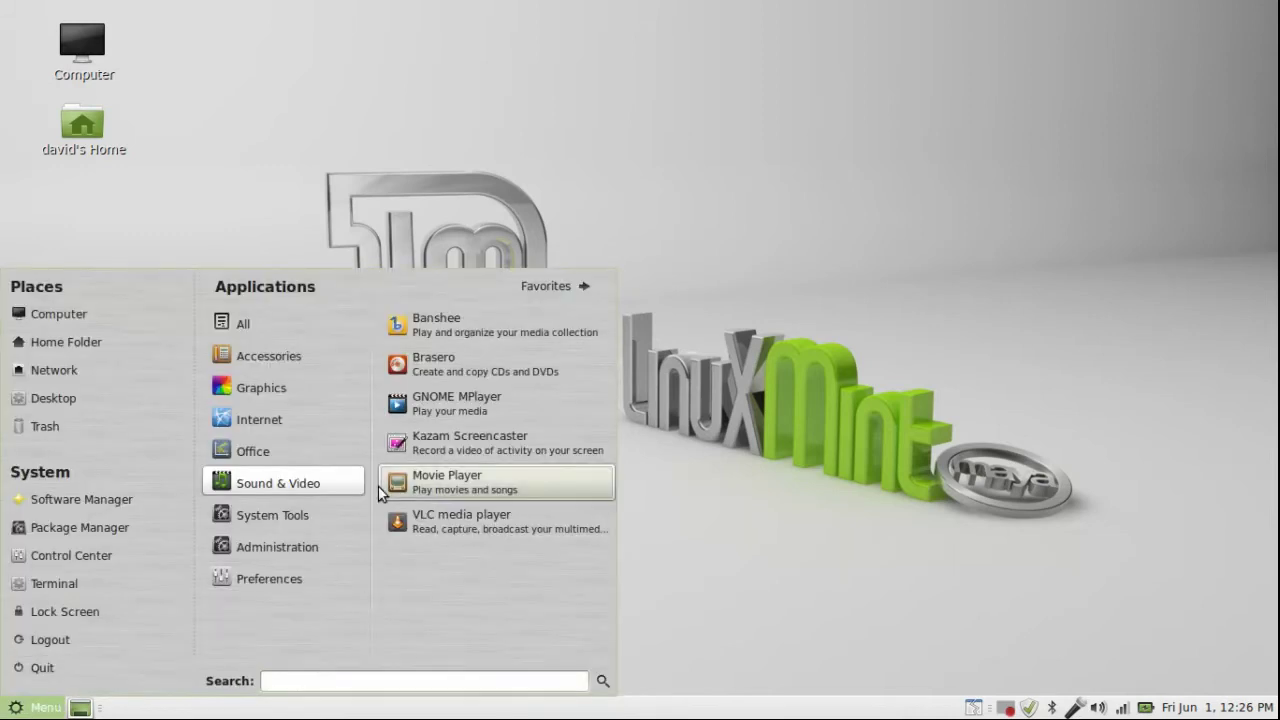
Browse the Accessories, Graphics, Internet, Office, Sound & Video, System Tools and Administration categories.
{"action": "mouse_move", "coordinate": [322, 357]}
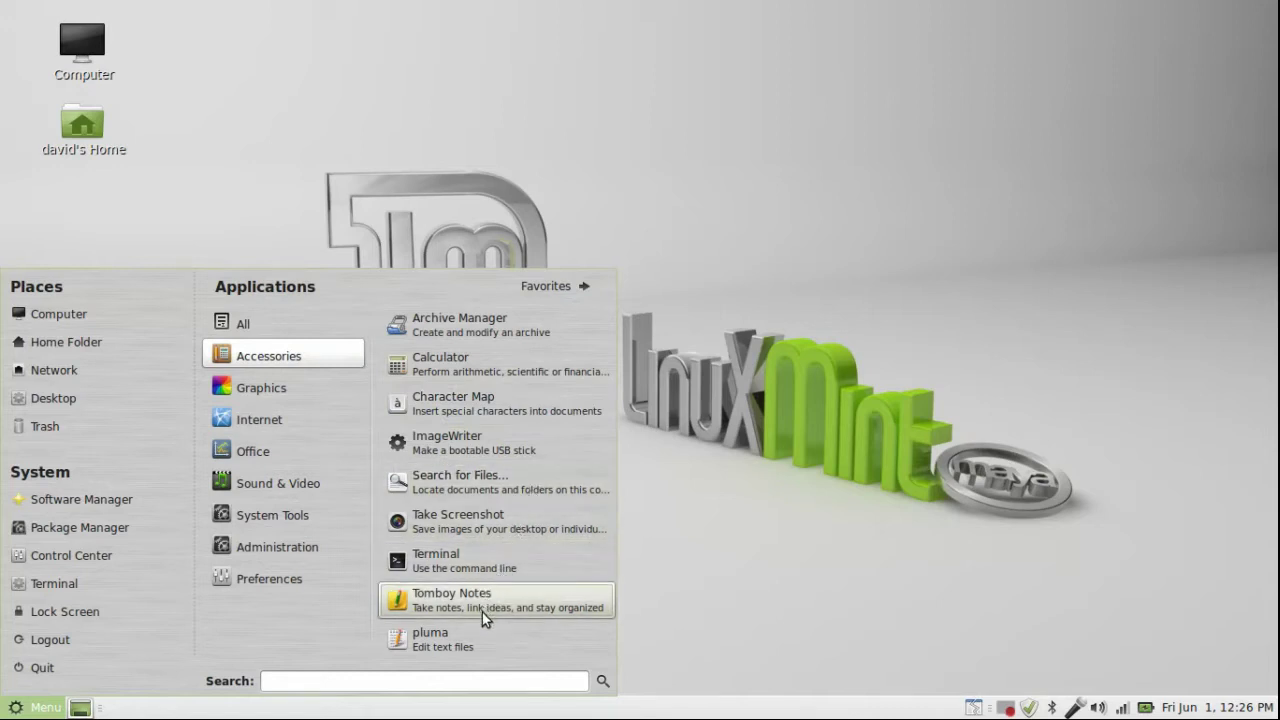
{"action": "left_click", "coordinate": [315, 395]}
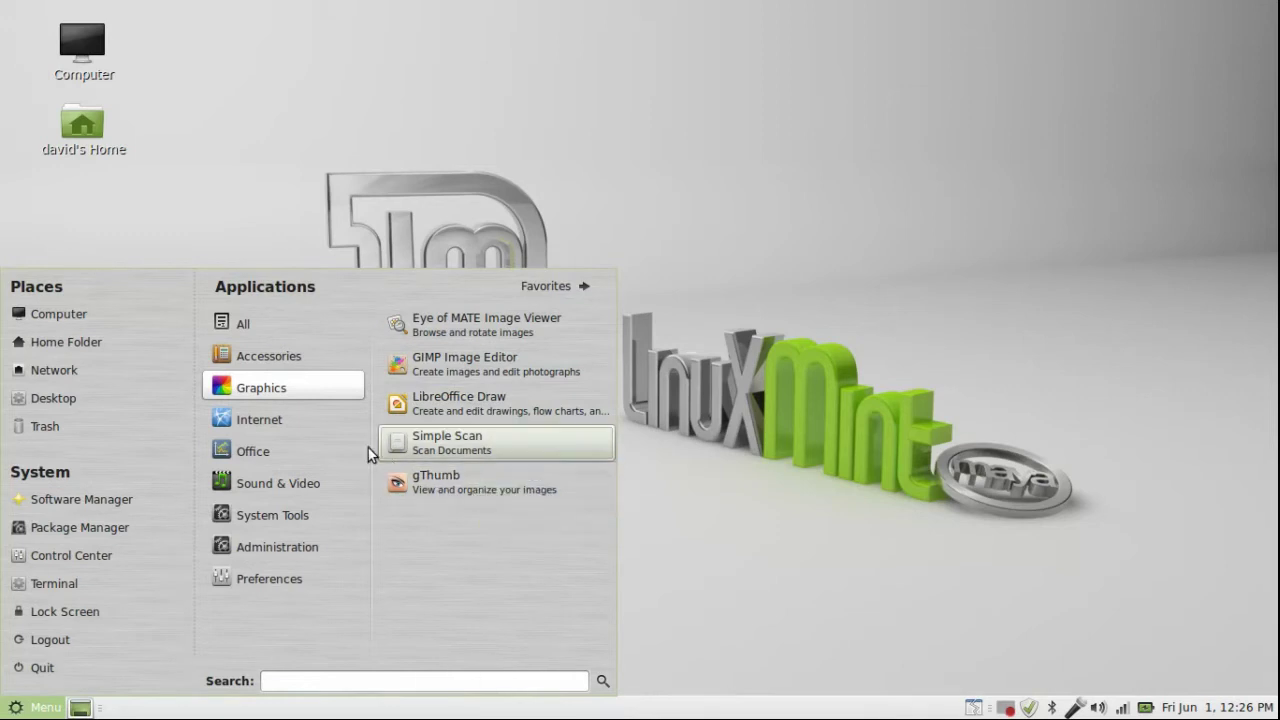
{"action": "left_click", "coordinate": [328, 420]}
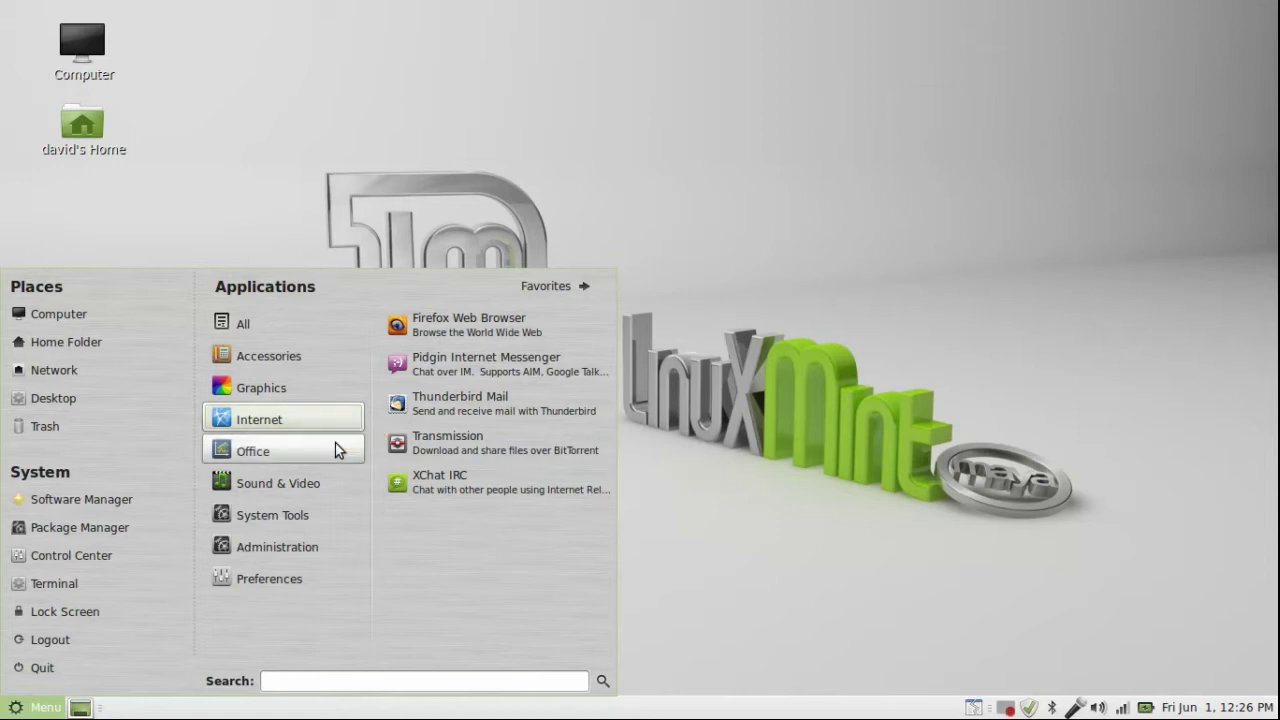
{"action": "left_click", "coordinate": [335, 445]}
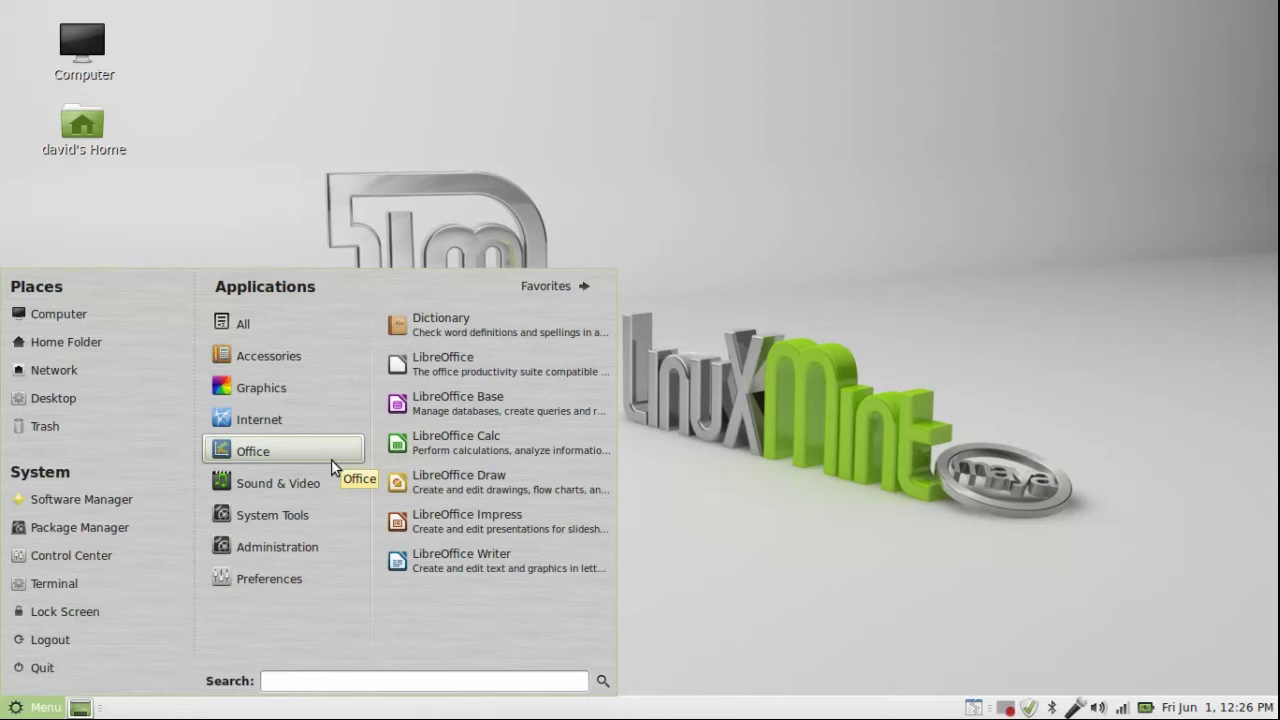
{"action": "left_click", "coordinate": [323, 491]}
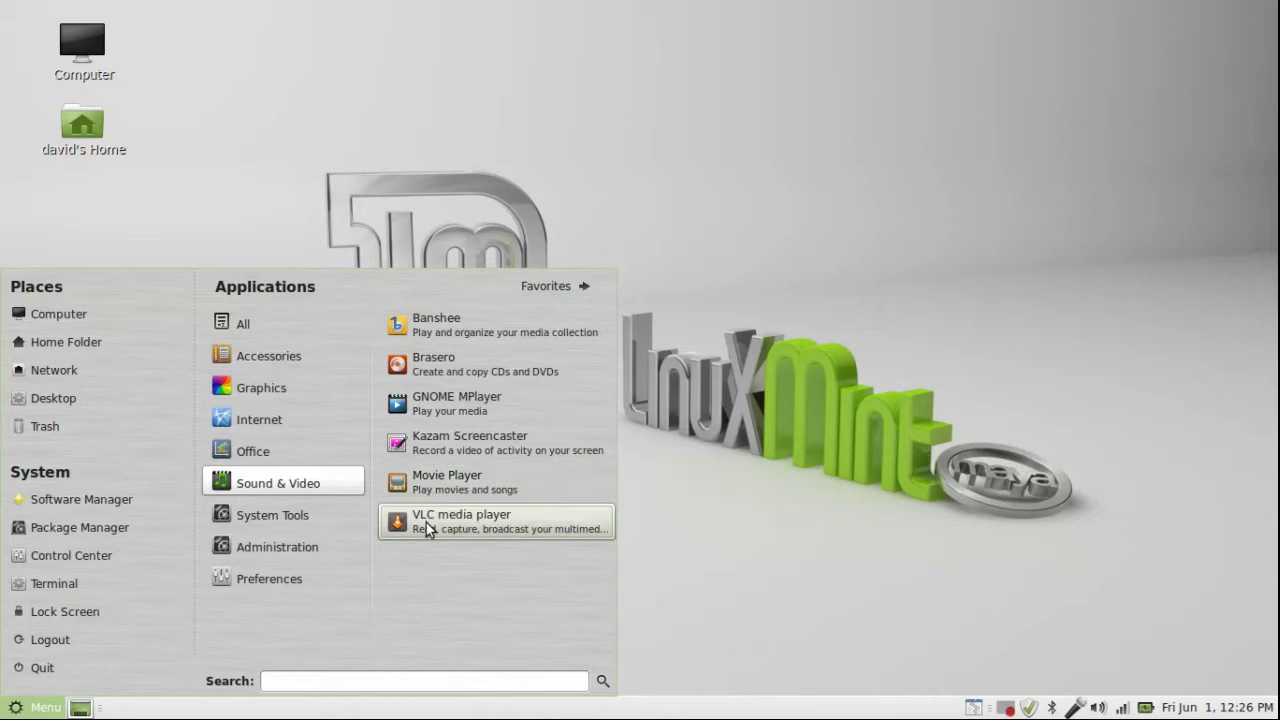
{"action": "mouse_move", "coordinate": [324, 522]}
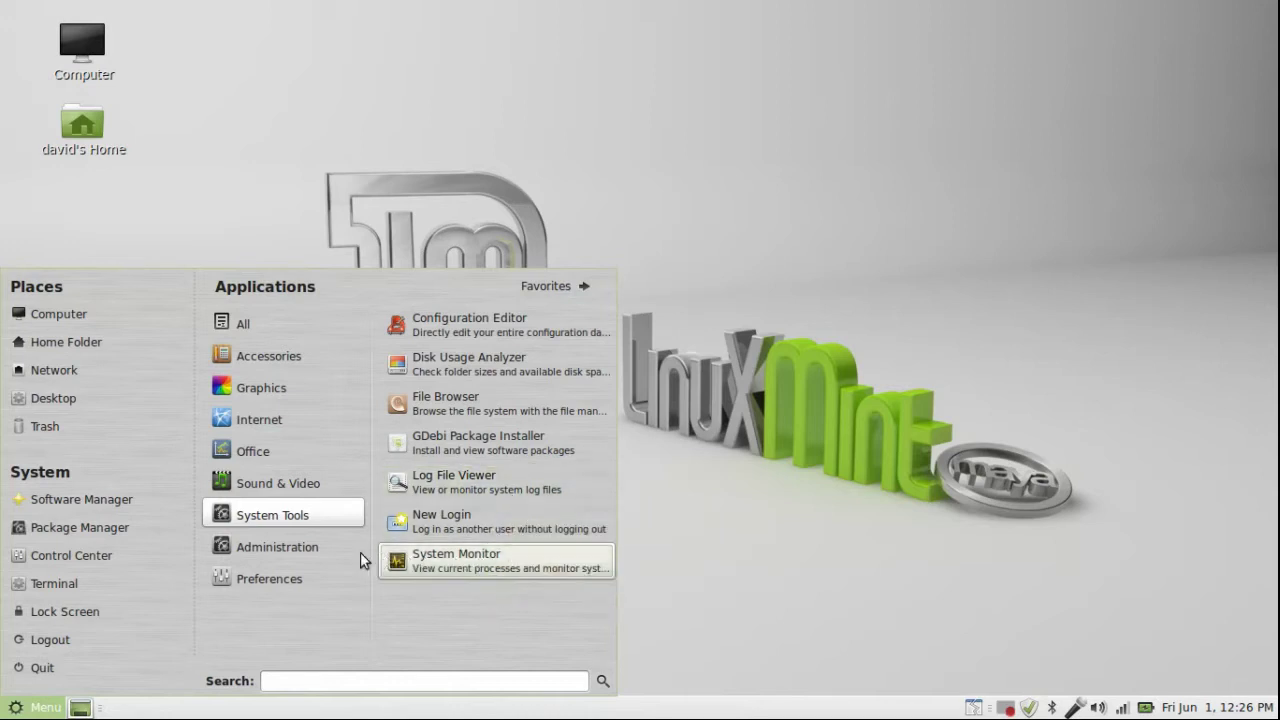
{"action": "mouse_move", "coordinate": [331, 550]}
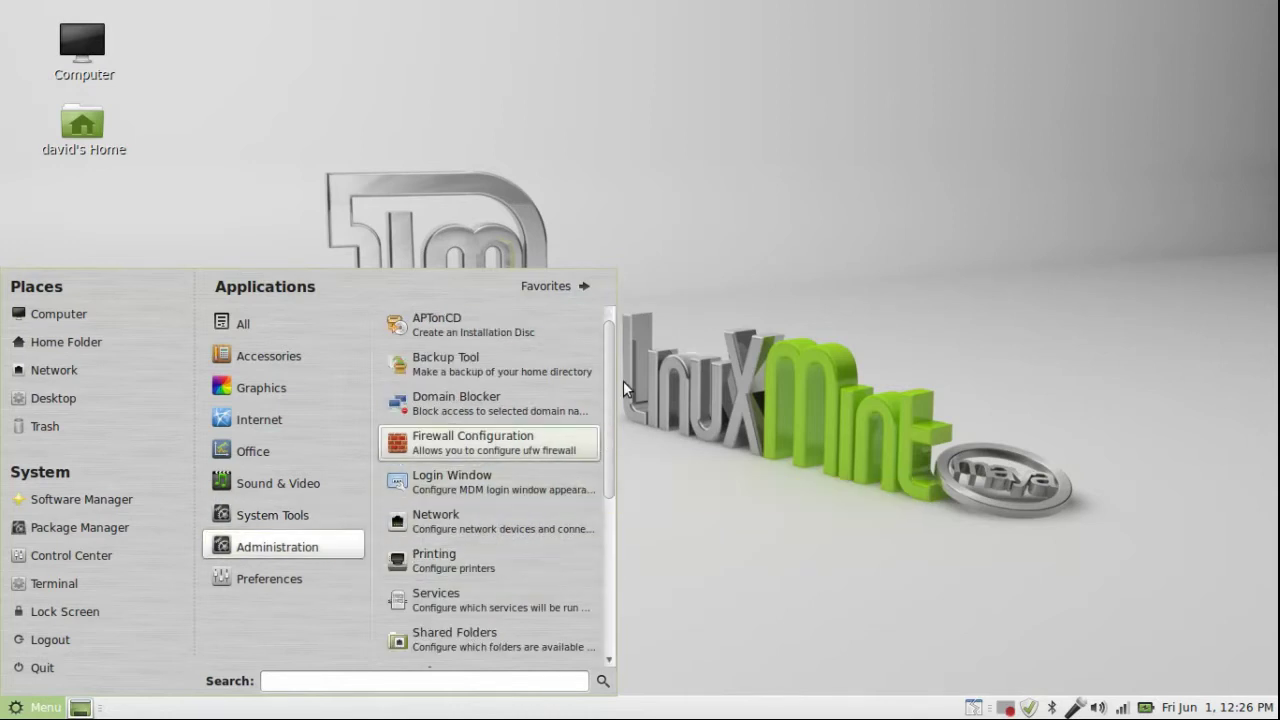
Scroll through the Administration and Preferences program lists, then close the Mint menu.
{"action": "scroll", "coordinate": [613, 378], "scroll_direction": "down", "scroll_amount": 2}
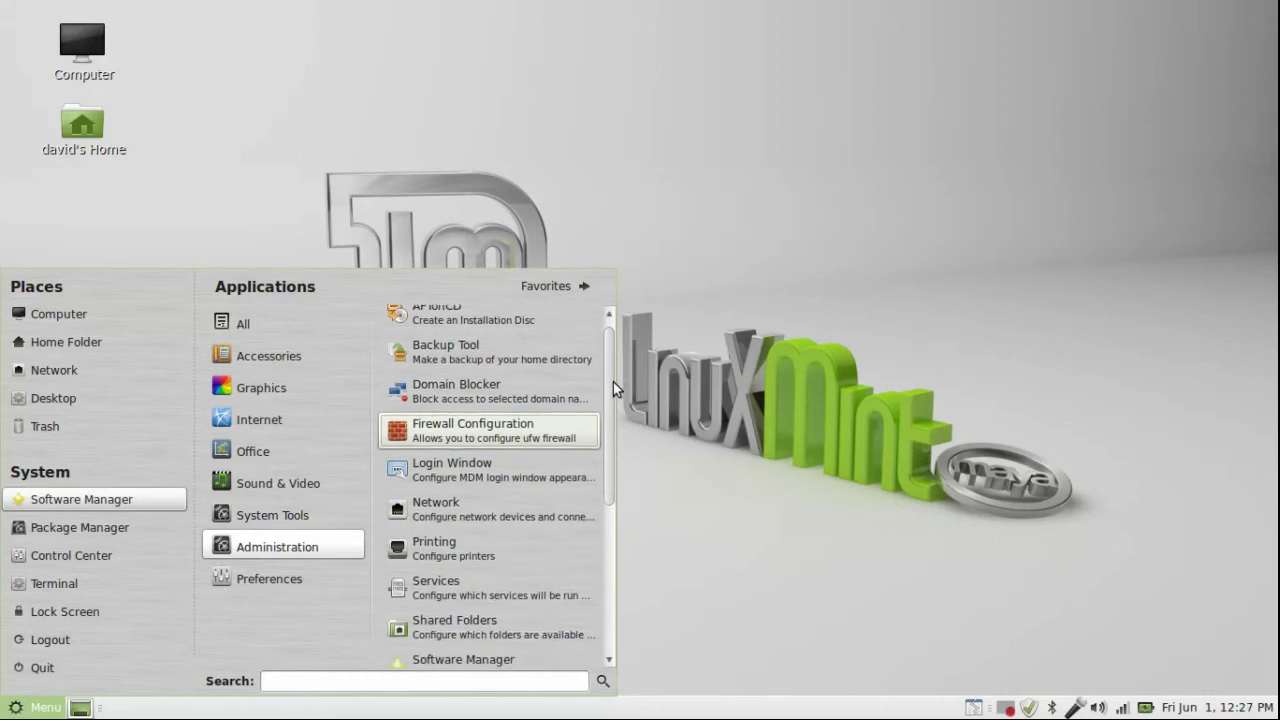
{"action": "left_click_drag", "start_coordinate": [613, 385], "coordinate": [603, 532]}
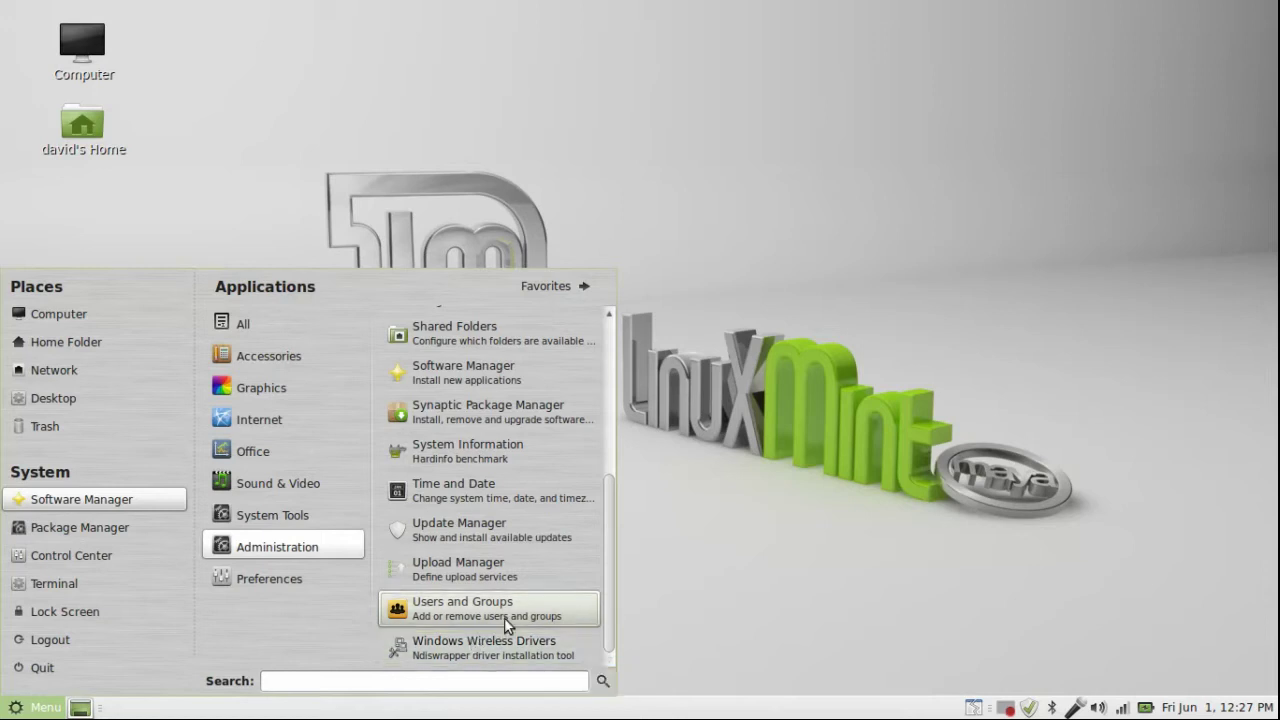
{"action": "mouse_move", "coordinate": [282, 574]}
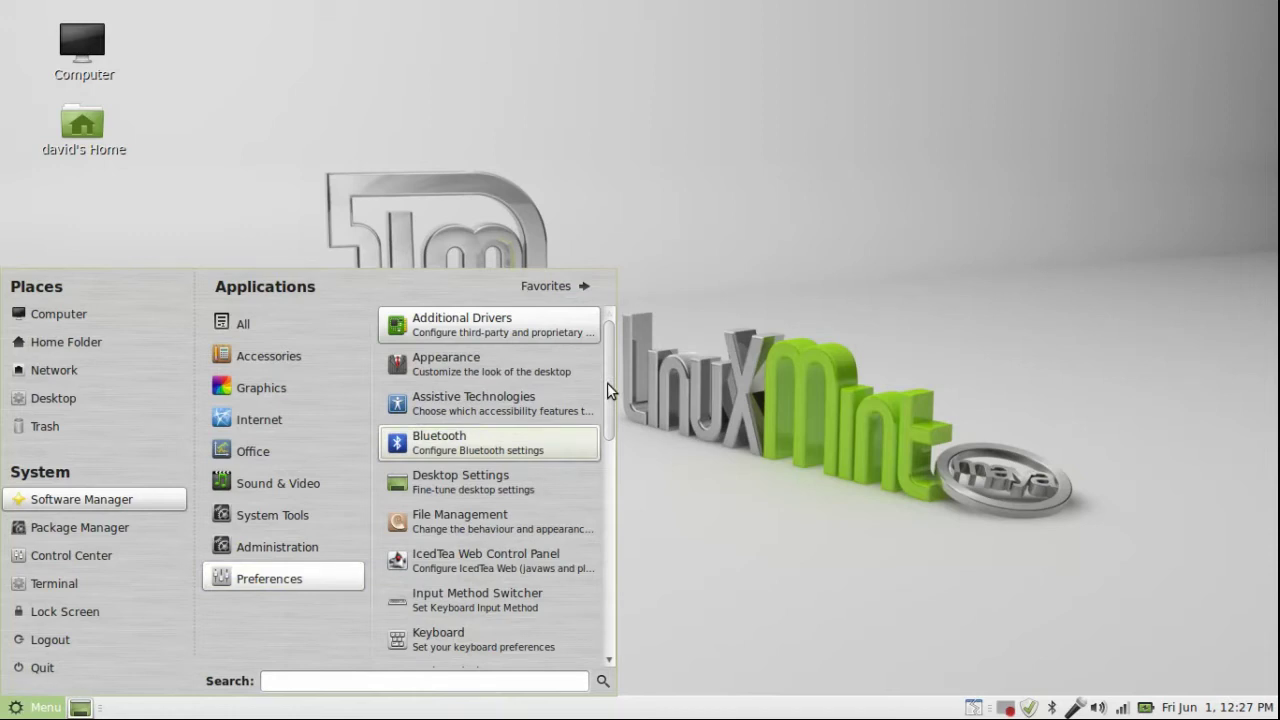
{"action": "left_click_drag", "start_coordinate": [607, 385], "coordinate": [678, 441]}
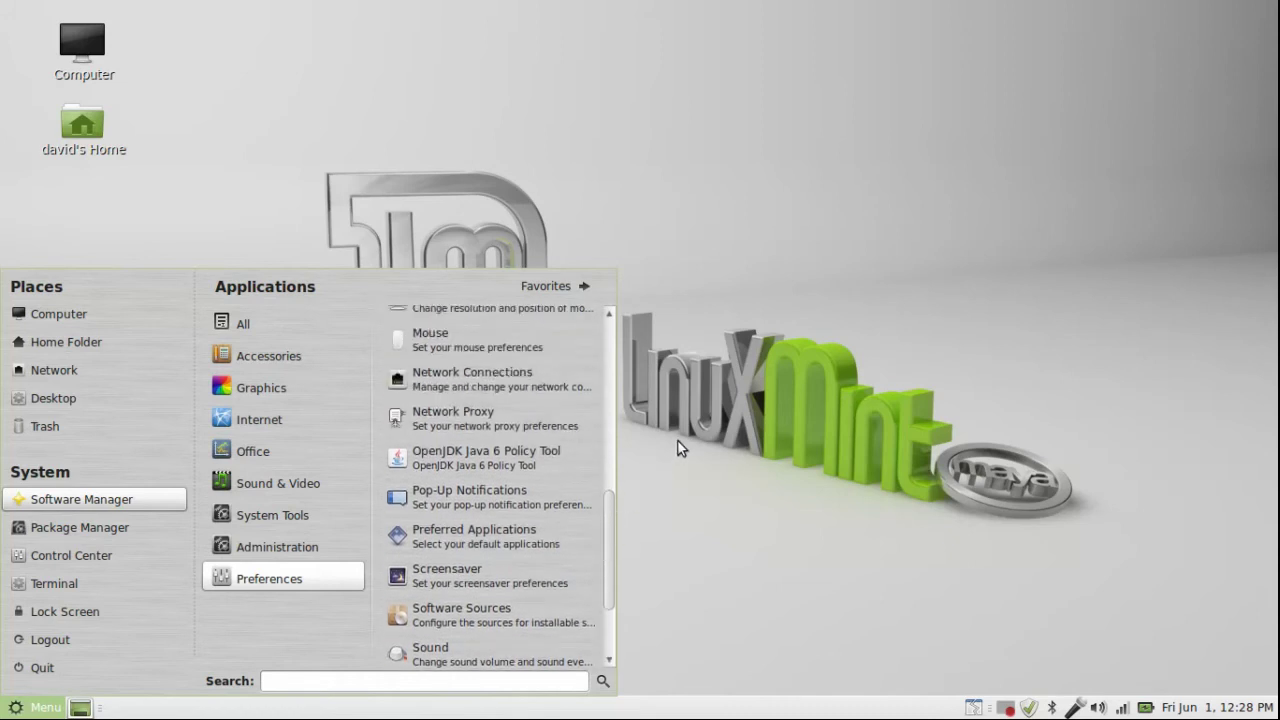
{"action": "left_click", "coordinate": [748, 440]}
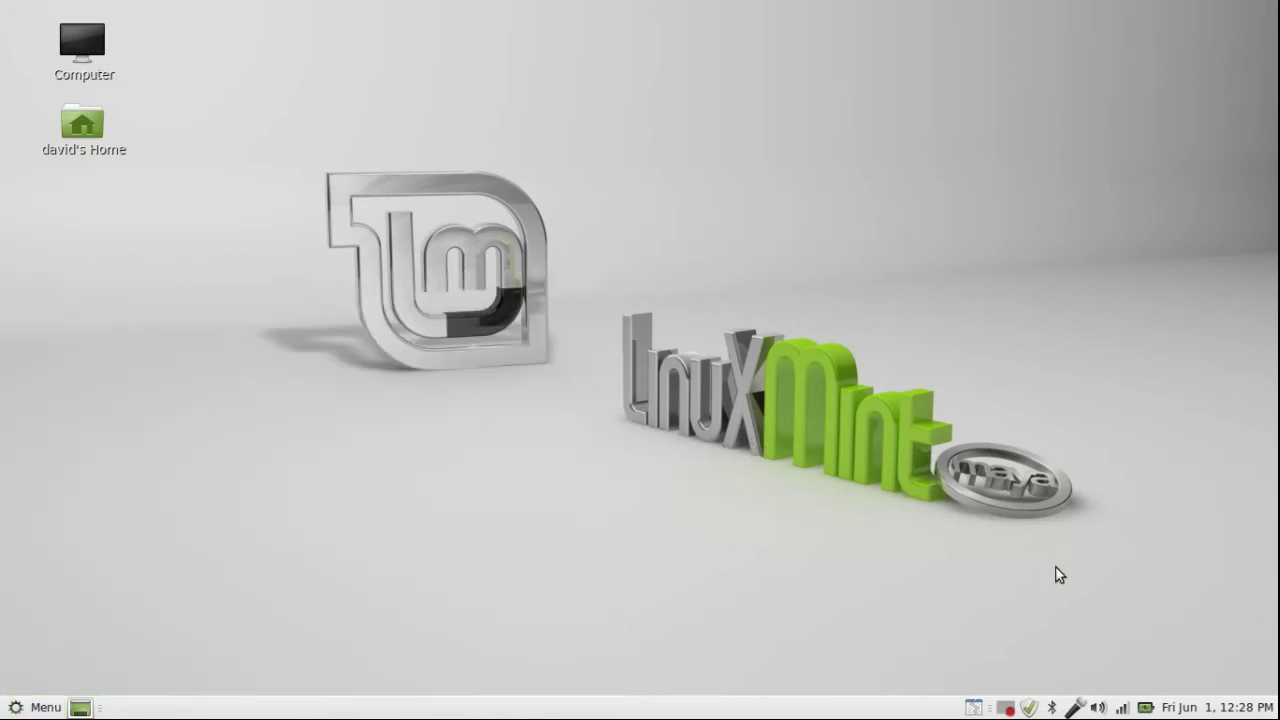
Open Change Desktop Background from the desktop's right-click menu.
{"action": "right_click", "coordinate": [719, 349]}
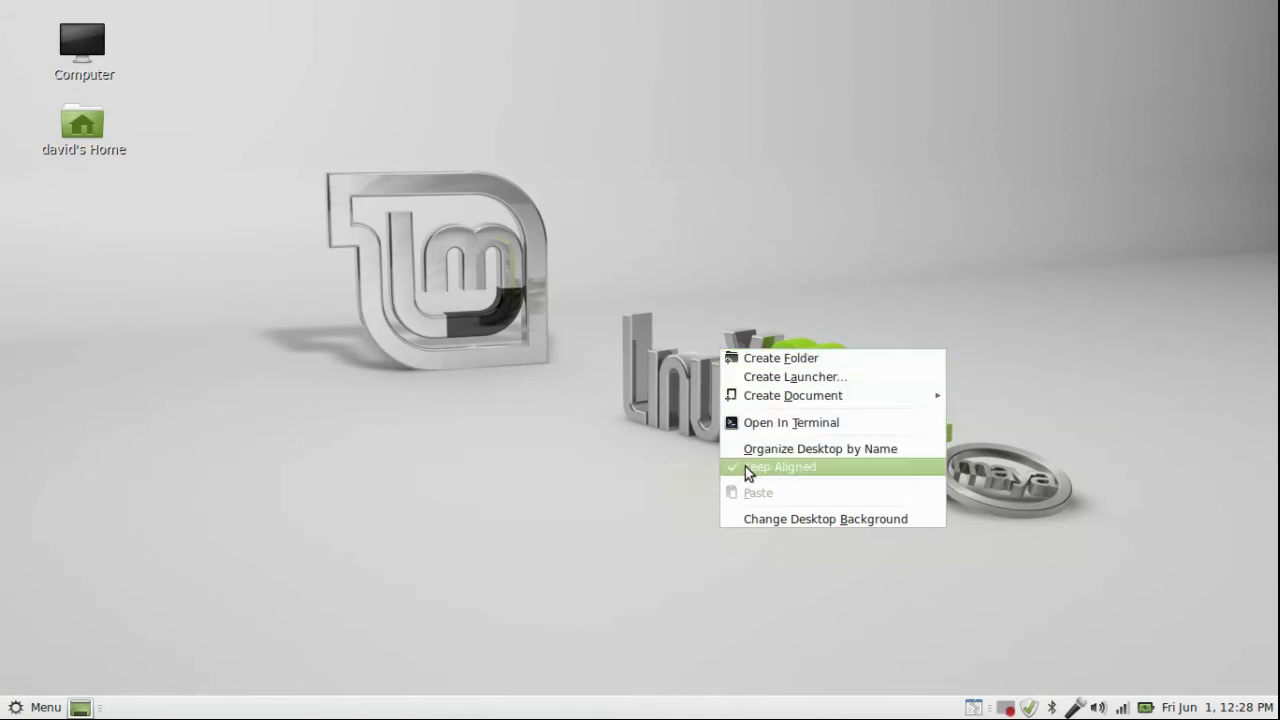
{"action": "left_click", "coordinate": [748, 519]}
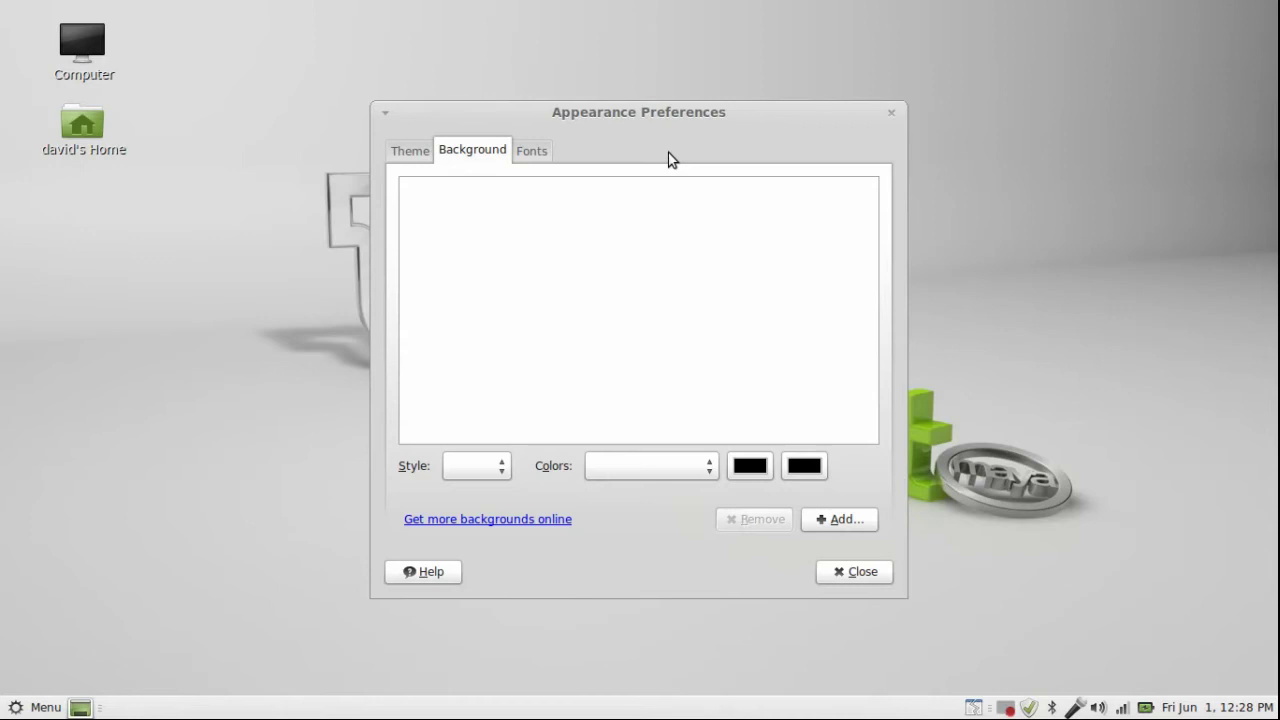
{"action": "left_click_drag", "start_coordinate": [623, 124], "coordinate": [703, 324]}
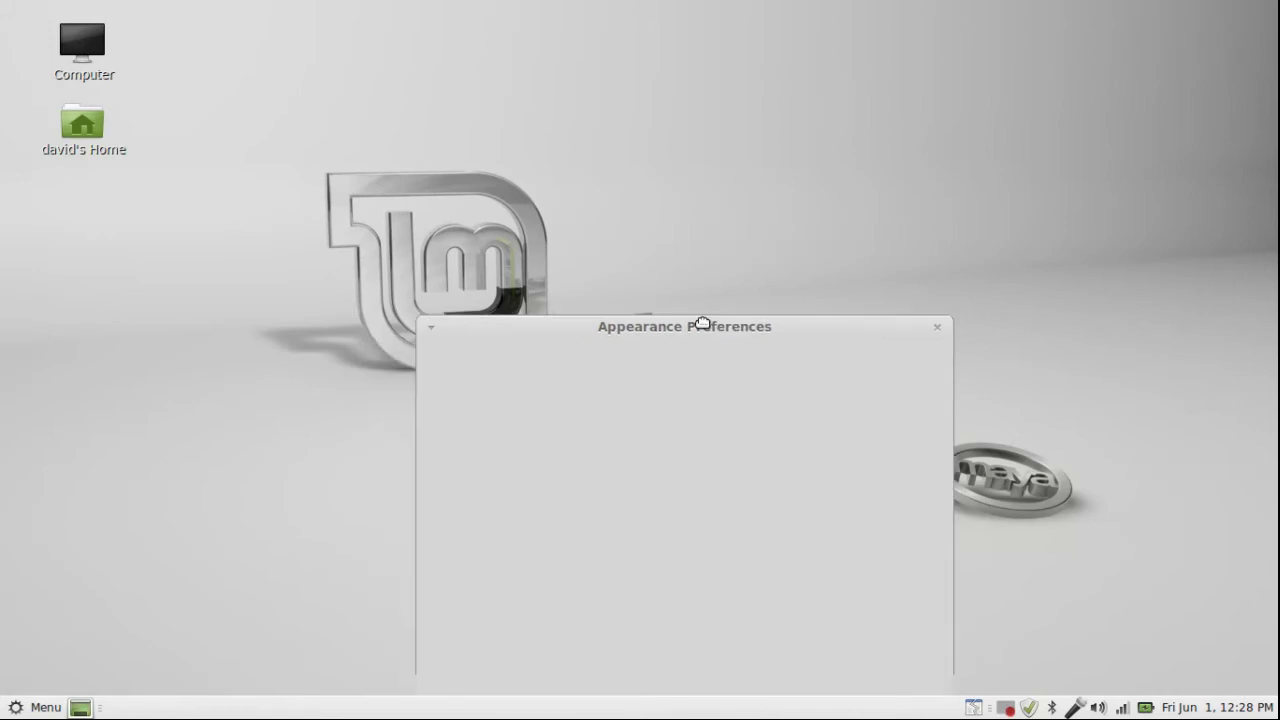
Try the Mint logo and boat wallpapers, settling on the black-and-white waterfall image.
{"action": "key", "text": "Escape"}
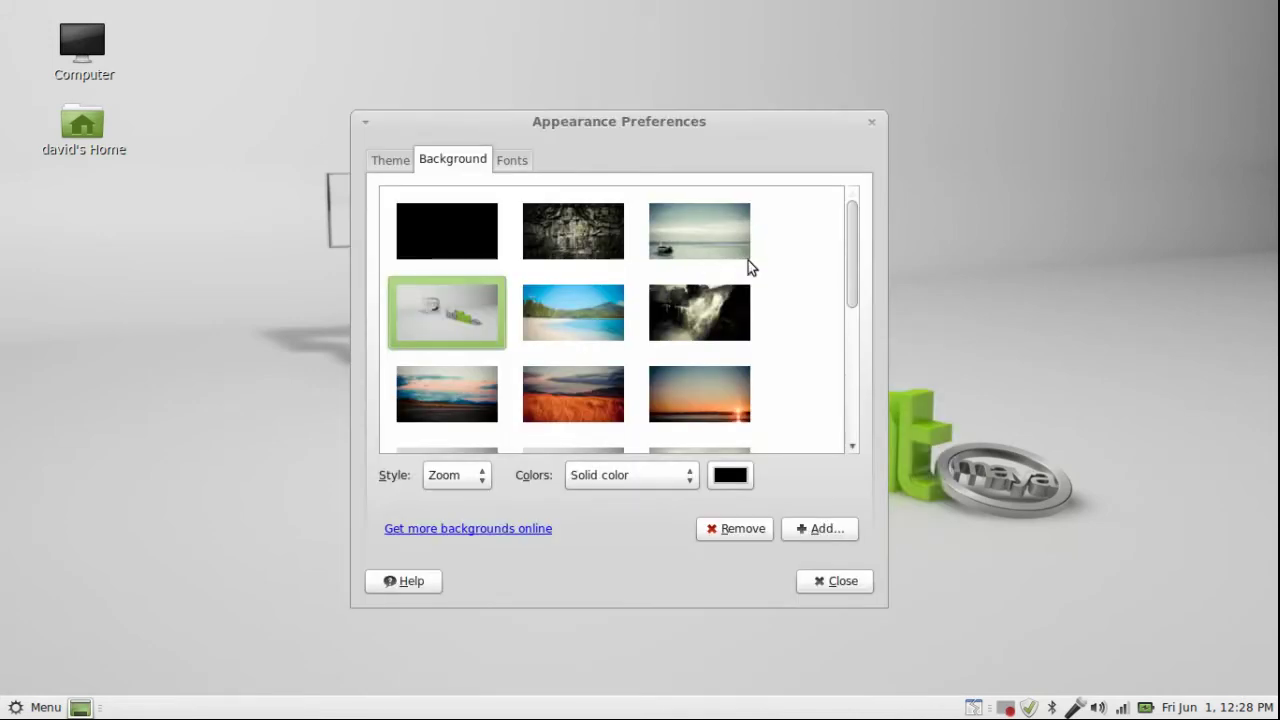
{"action": "scroll", "coordinate": [702, 218], "scroll_direction": "down", "scroll_amount": 1}
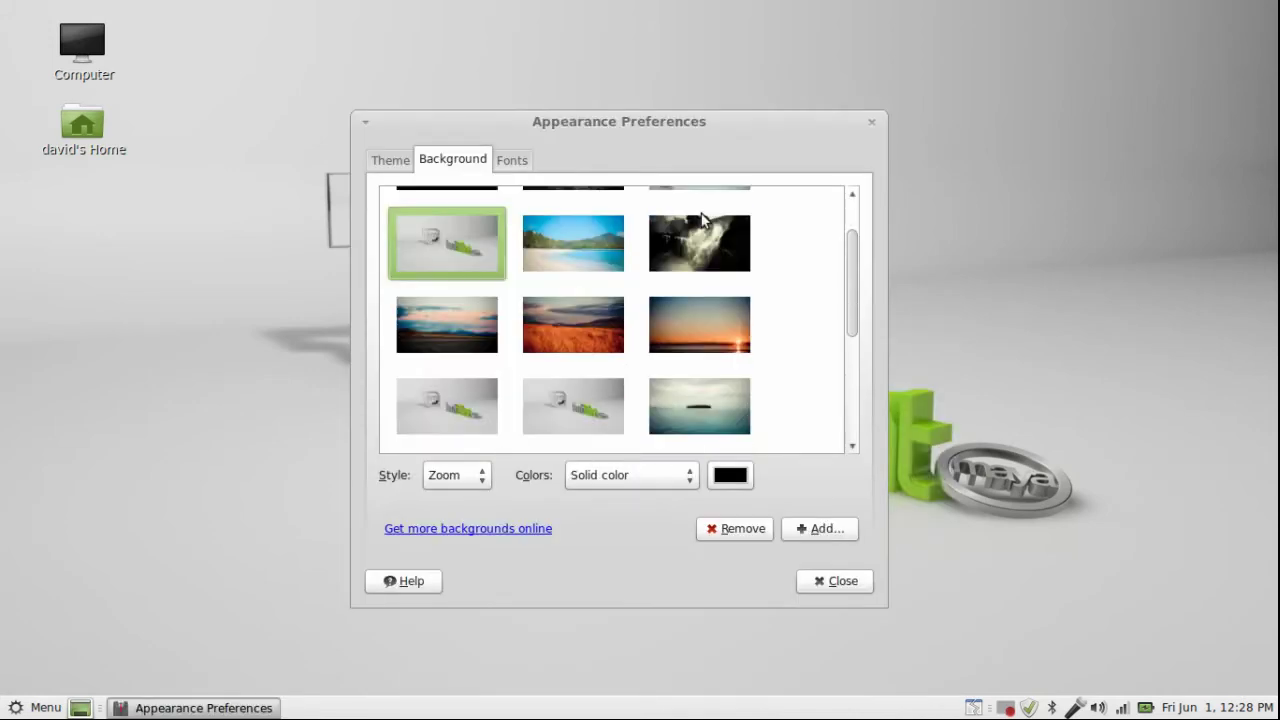
{"action": "left_click", "coordinate": [702, 220]}
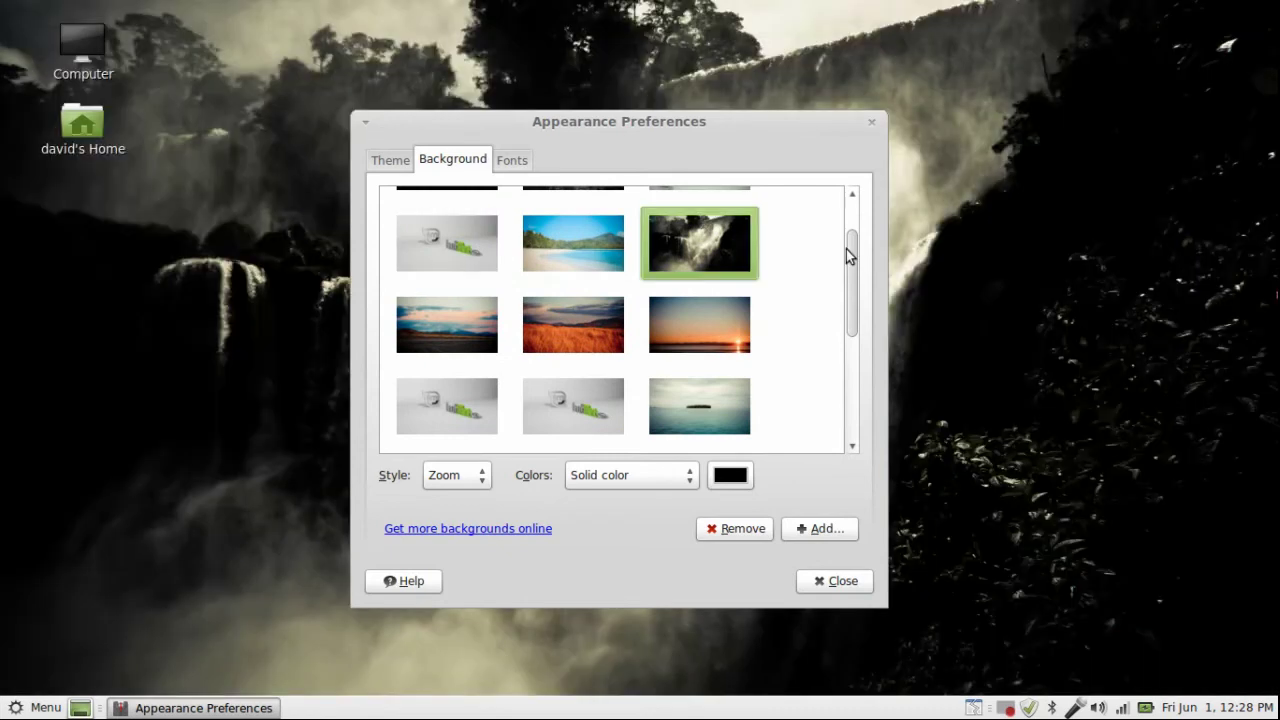
{"action": "left_click_drag", "start_coordinate": [848, 256], "coordinate": [851, 331]}
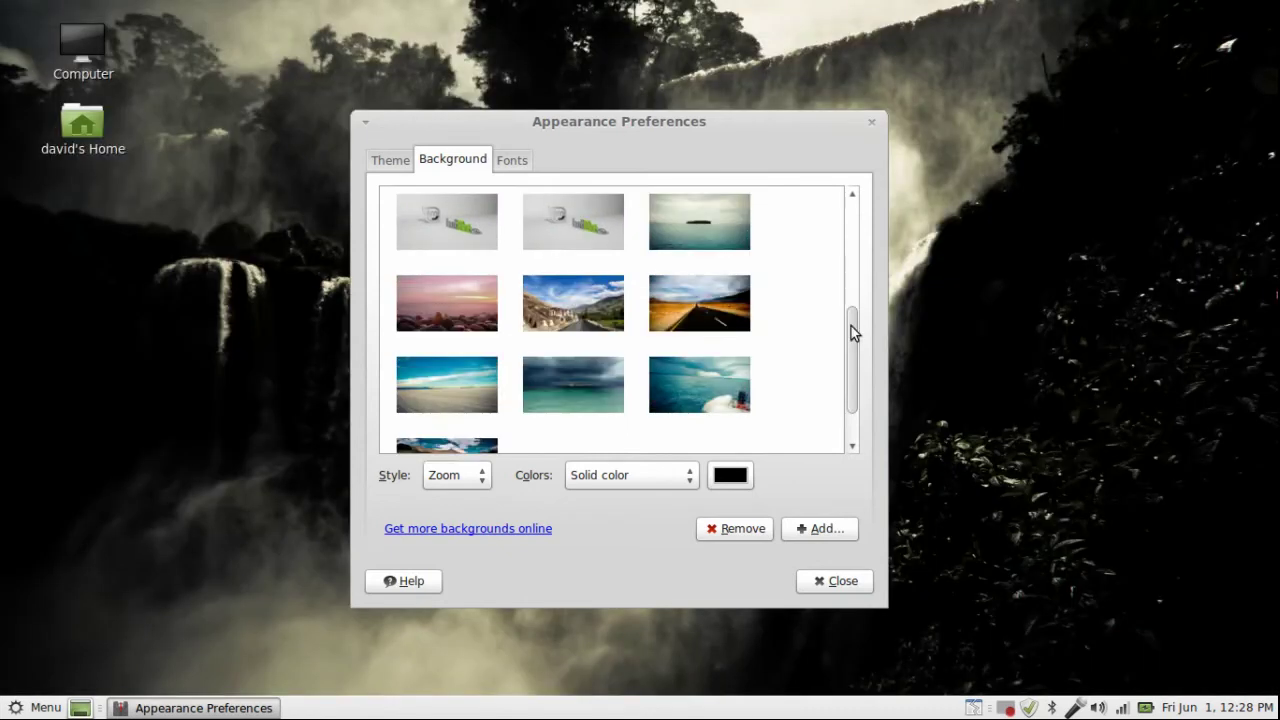
{"action": "left_click", "coordinate": [424, 244]}
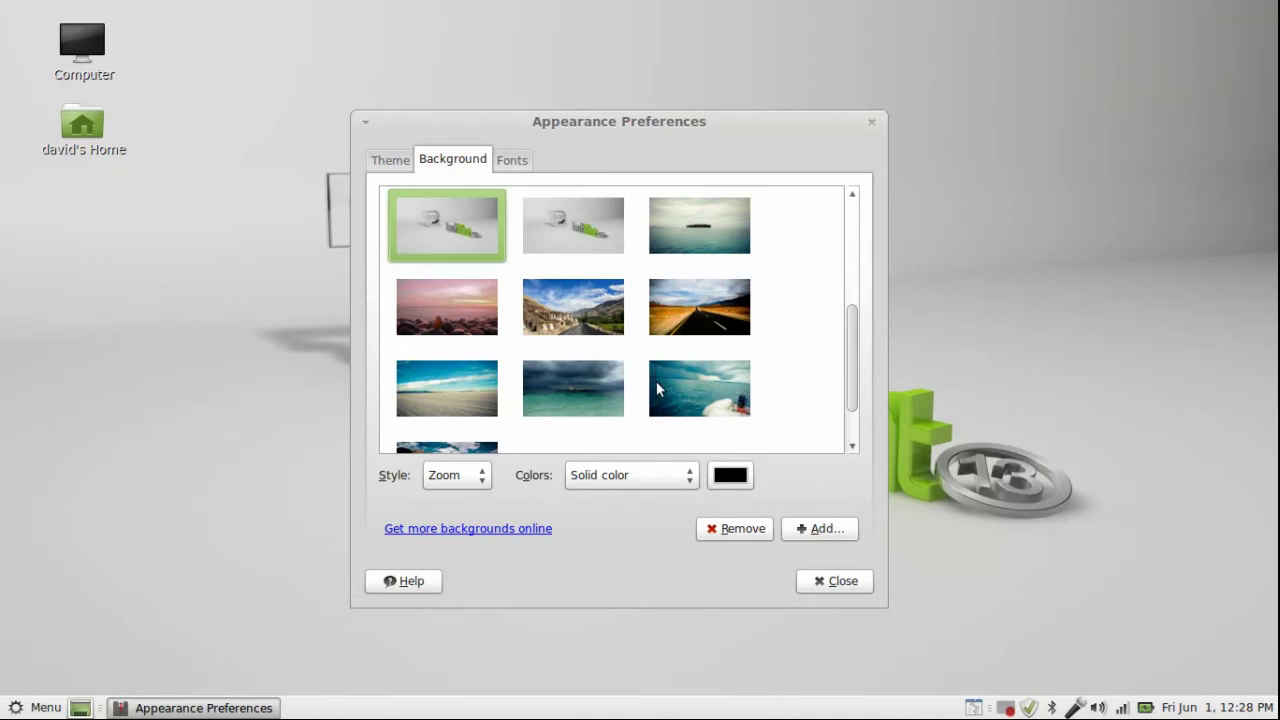
{"action": "left_click", "coordinate": [662, 384]}
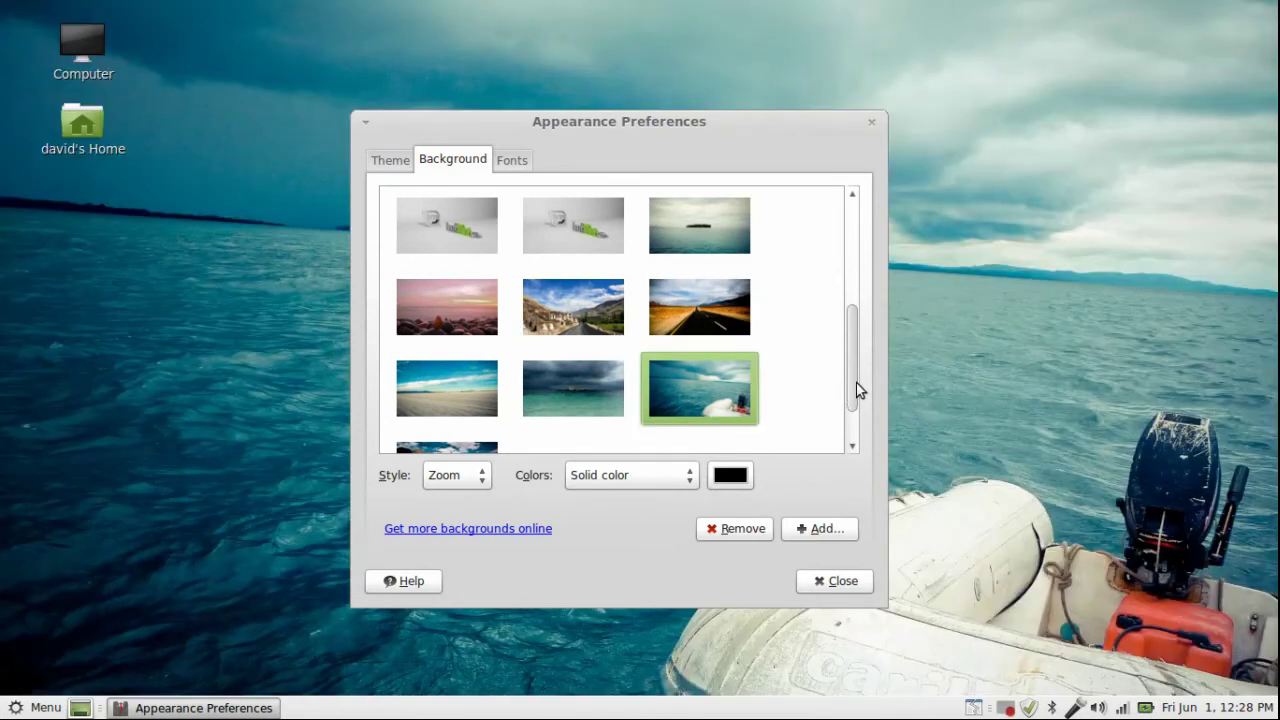
{"action": "left_click_drag", "start_coordinate": [857, 390], "coordinate": [875, 278]}
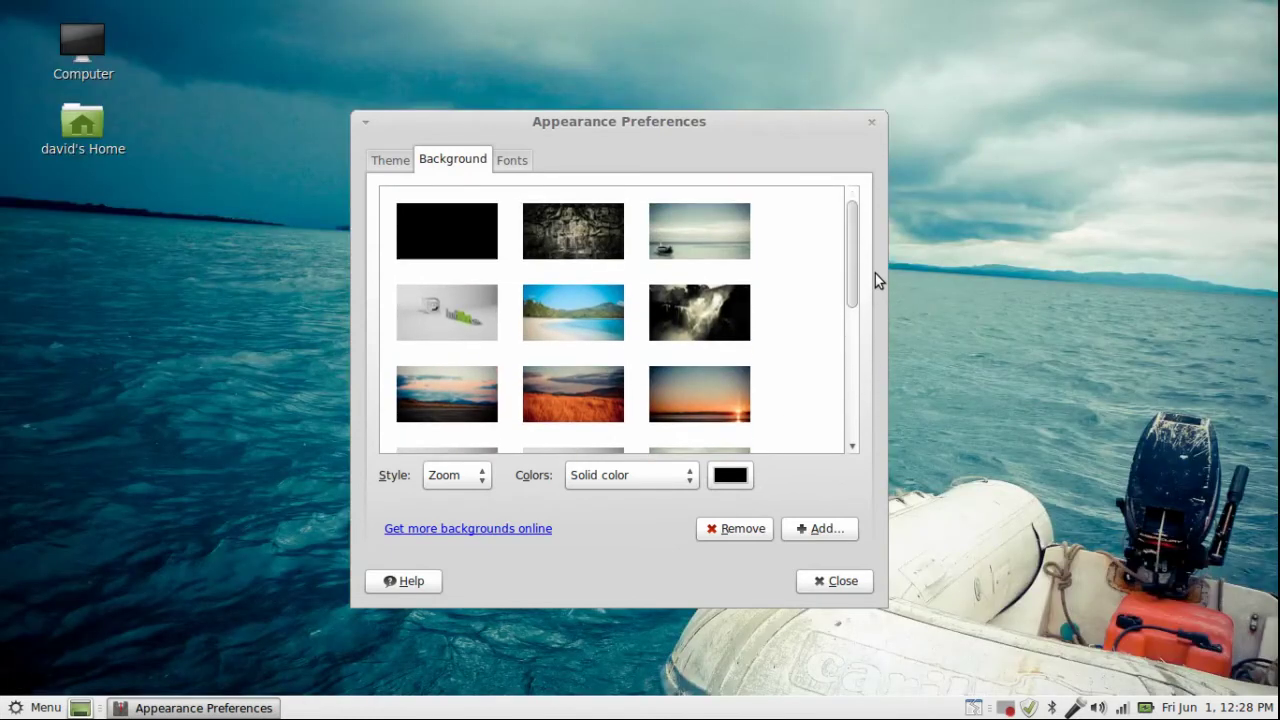
{"action": "left_click", "coordinate": [722, 320]}
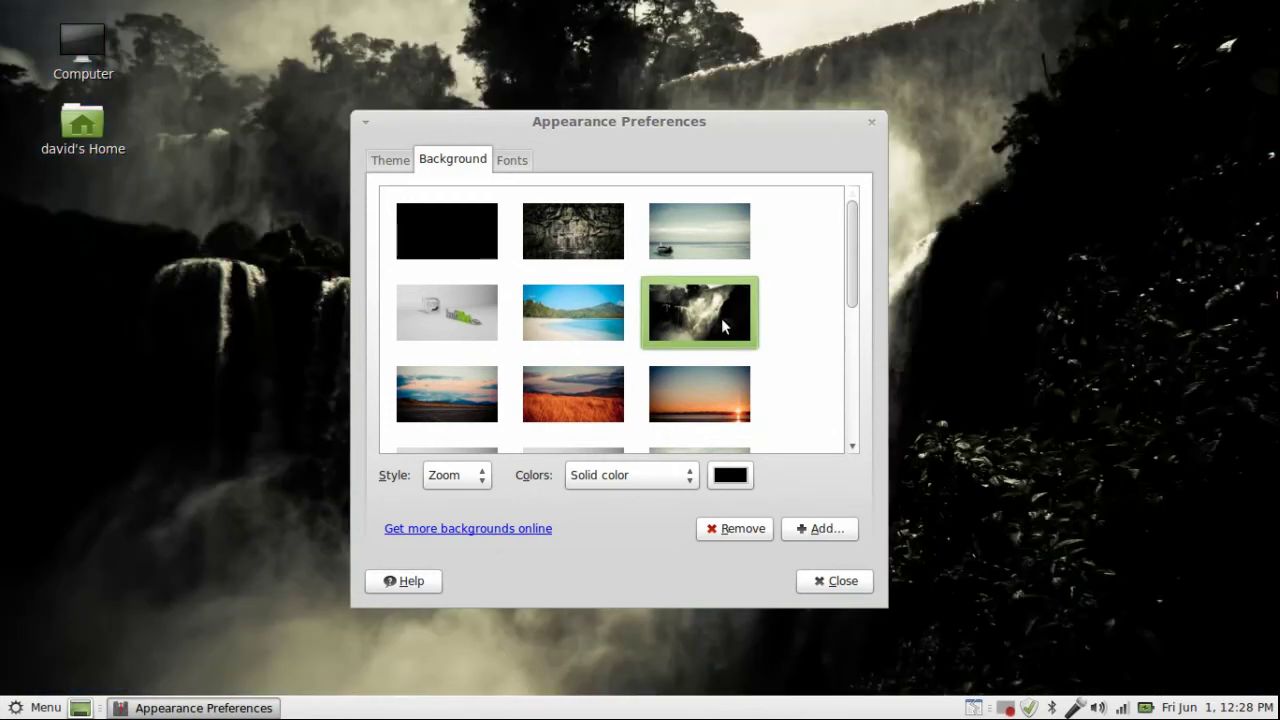
{"action": "left_click_drag", "start_coordinate": [709, 118], "coordinate": [1055, 156]}
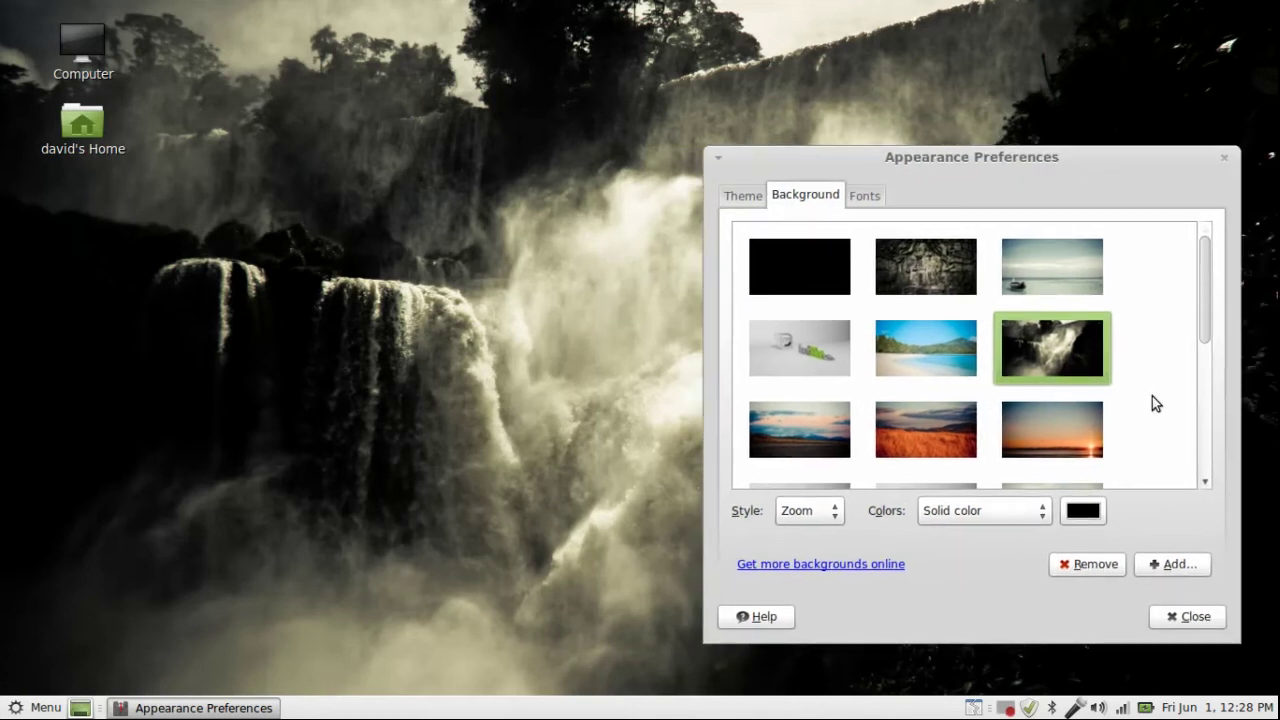
Show the Theme tab, with Mint-X current, and move the window toward screen centre.
{"action": "left_click", "coordinate": [757, 200]}
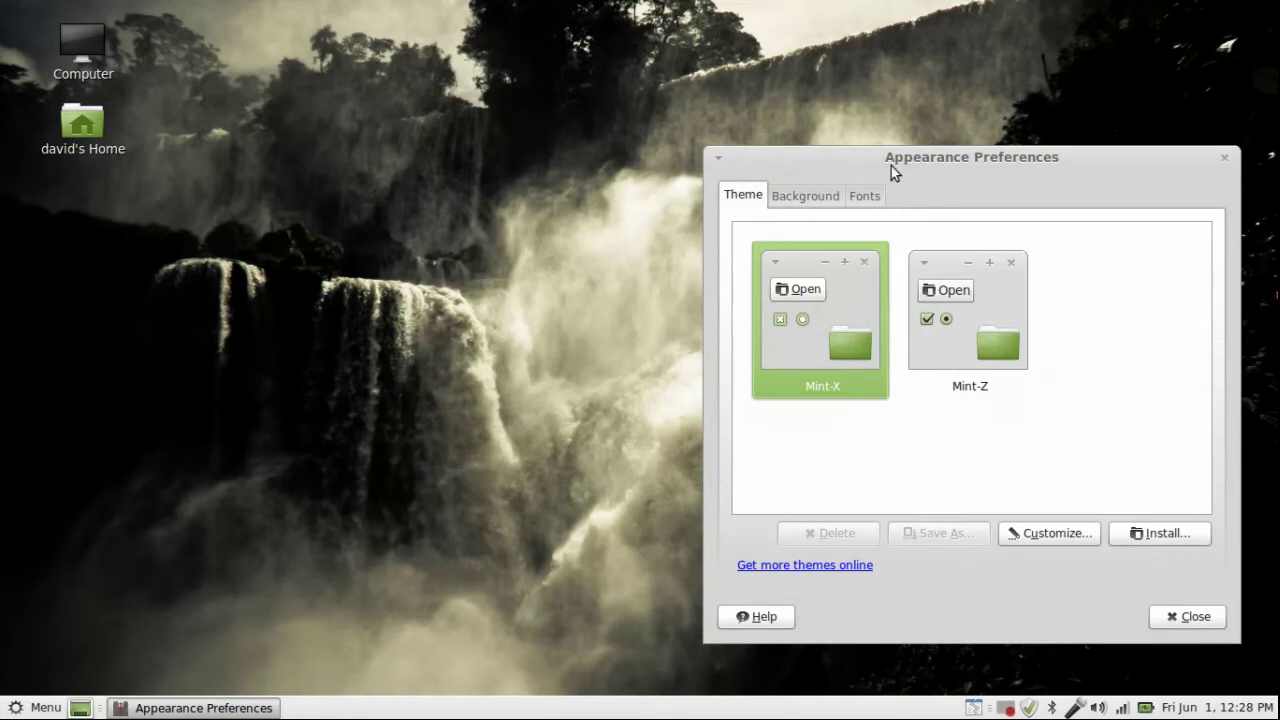
{"action": "left_click_drag", "start_coordinate": [891, 166], "coordinate": [565, 145]}
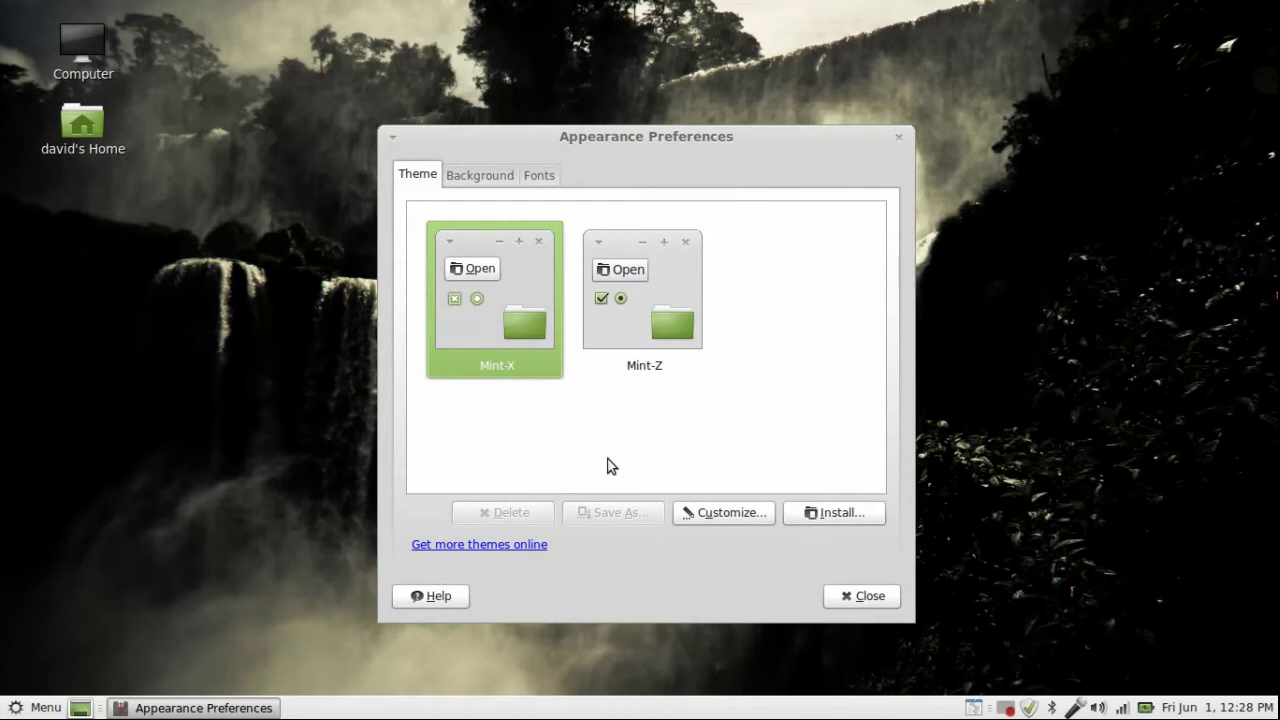
In Customize Theme, preview the Clearlooks, Aurora and Industrial control themes.
{"action": "left_click", "coordinate": [710, 521]}
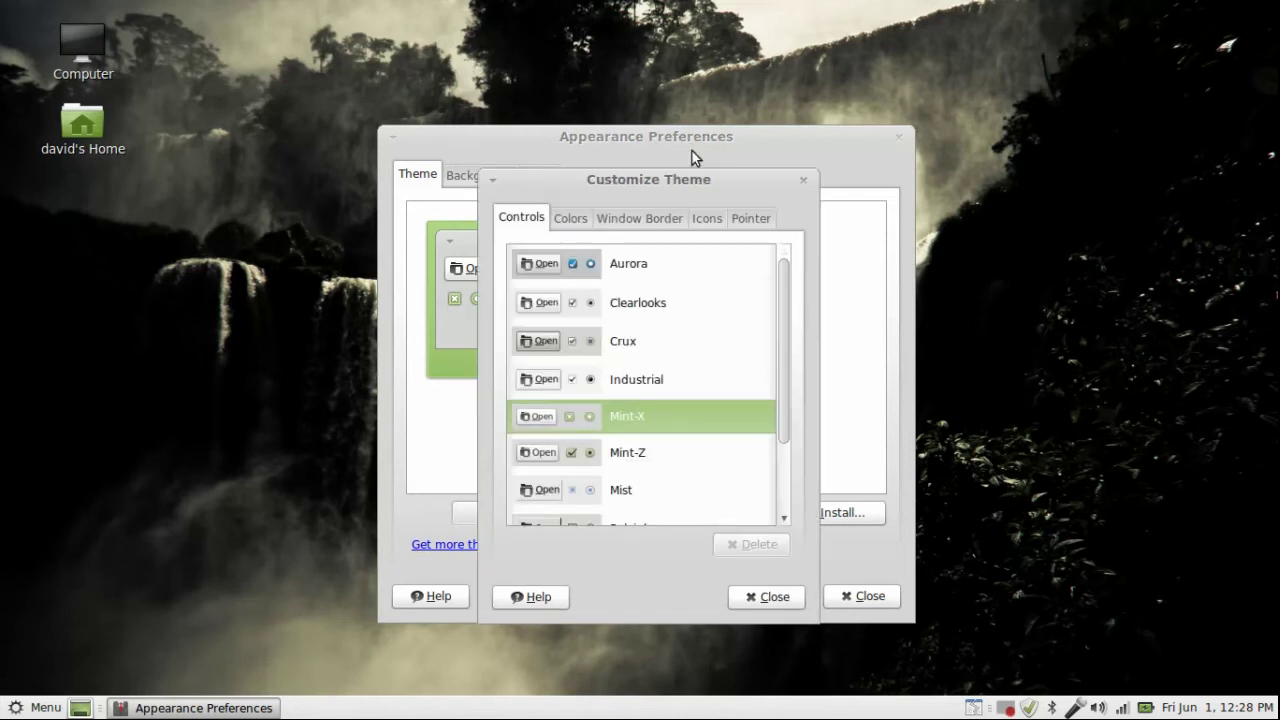
{"action": "left_click_drag", "start_coordinate": [689, 176], "coordinate": [688, 143]}
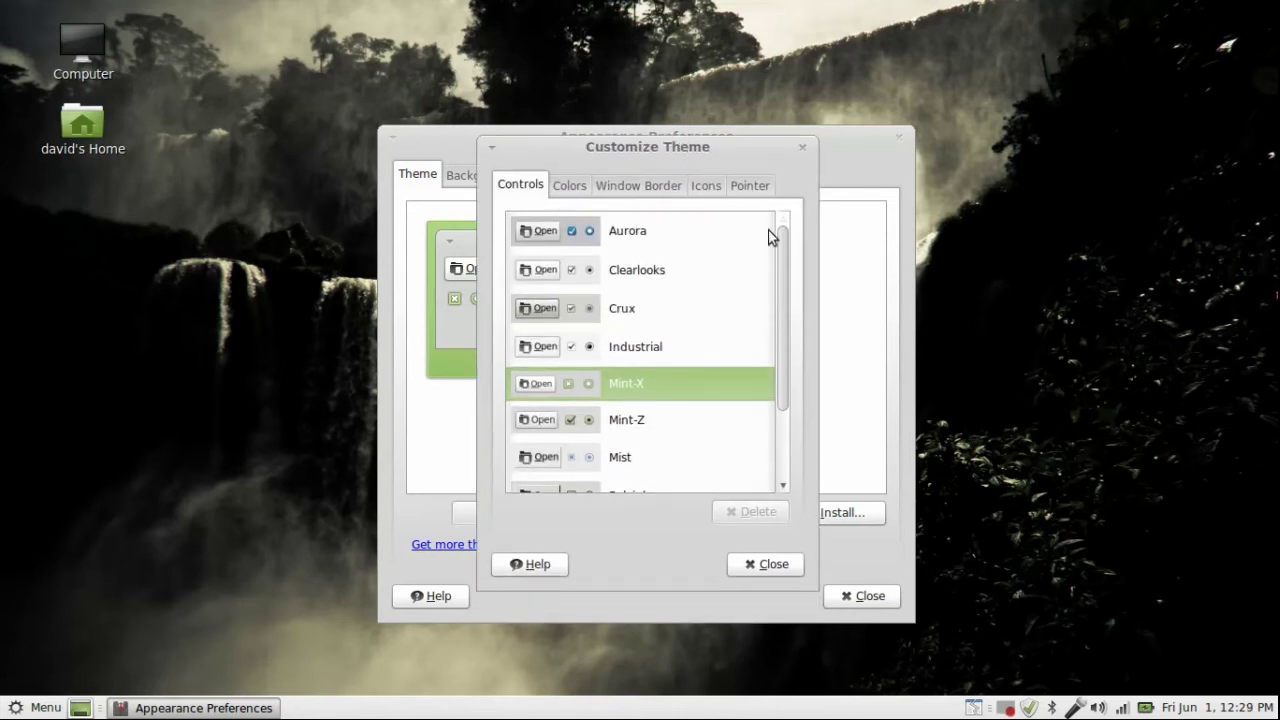
{"action": "scroll", "coordinate": [780, 243], "scroll_direction": "down", "scroll_amount": 2}
{"action": "scroll", "coordinate": [781, 238], "scroll_direction": "up", "scroll_amount": 2}
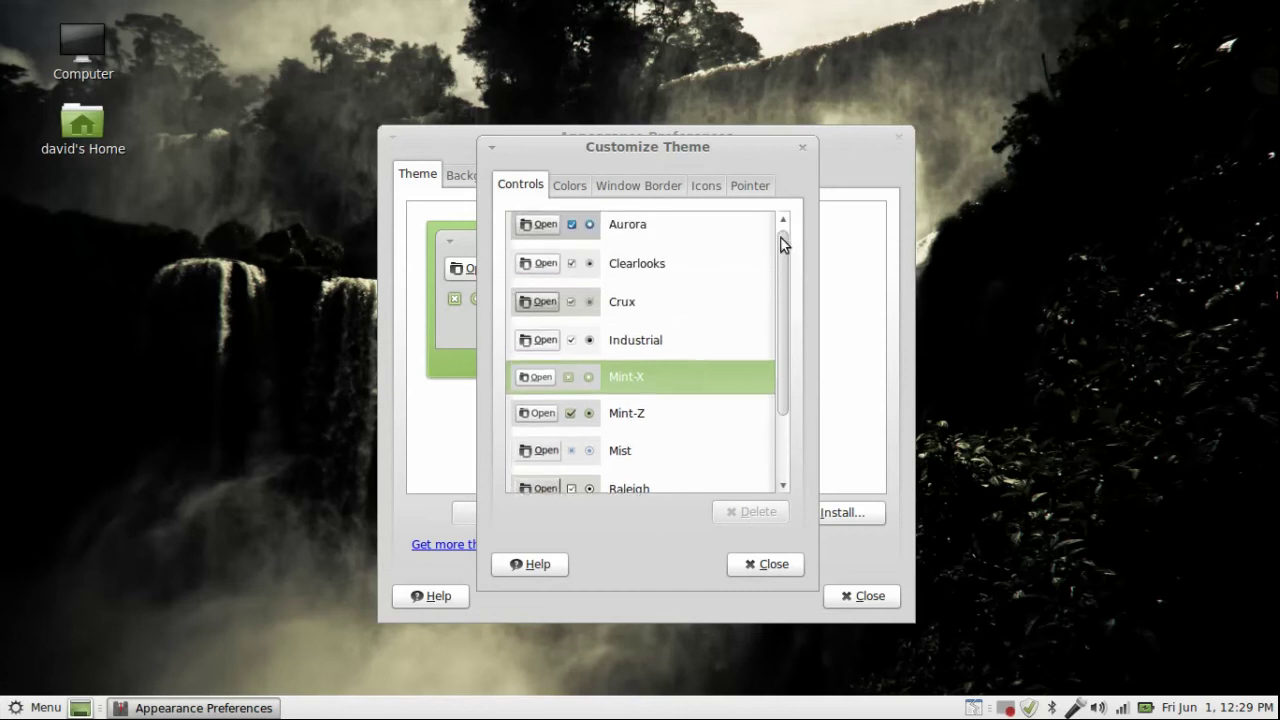
{"action": "scroll", "coordinate": [781, 238], "scroll_direction": "up", "scroll_amount": 1}
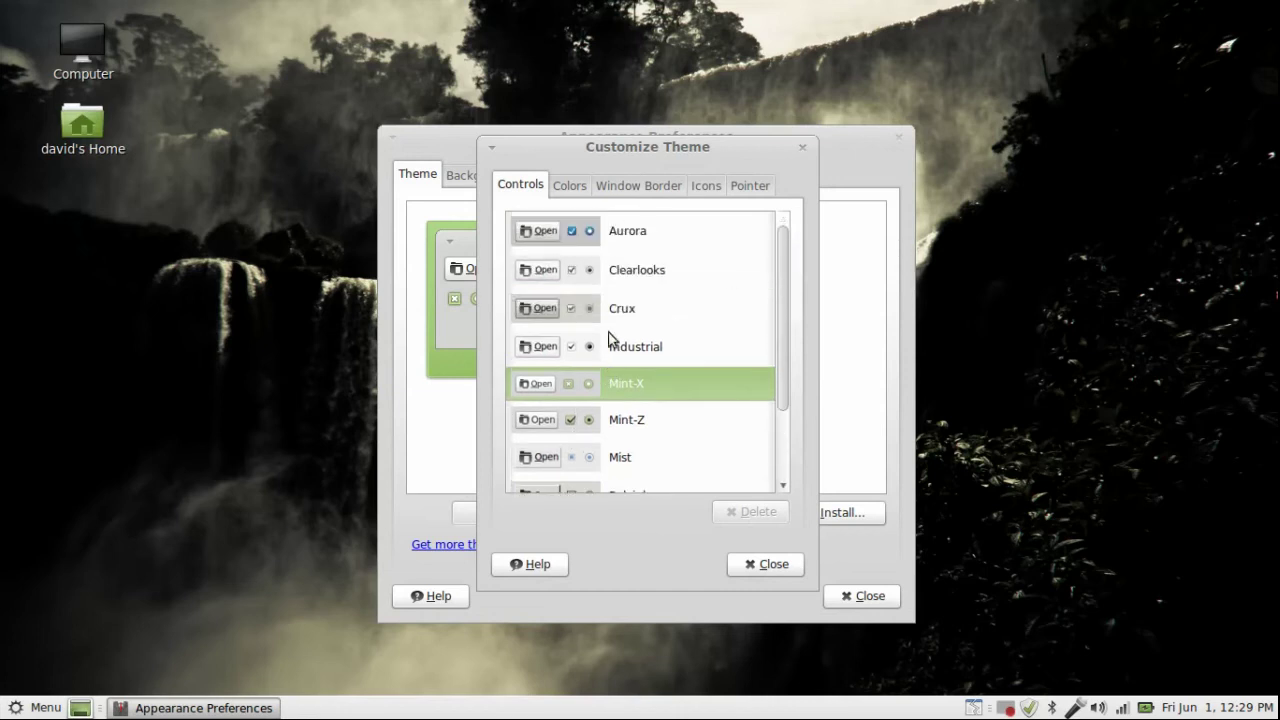
{"action": "left_click", "coordinate": [594, 271]}
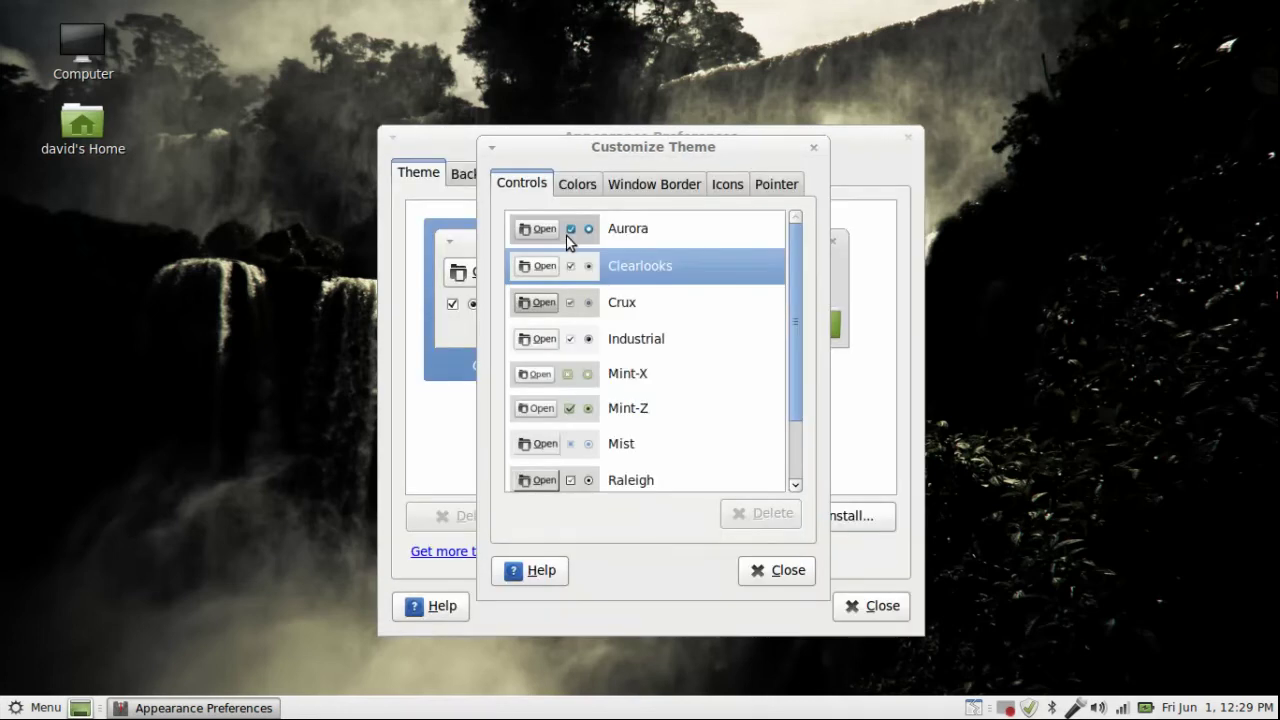
{"action": "left_click", "coordinate": [567, 242]}
{"action": "left_click", "coordinate": [571, 334]}
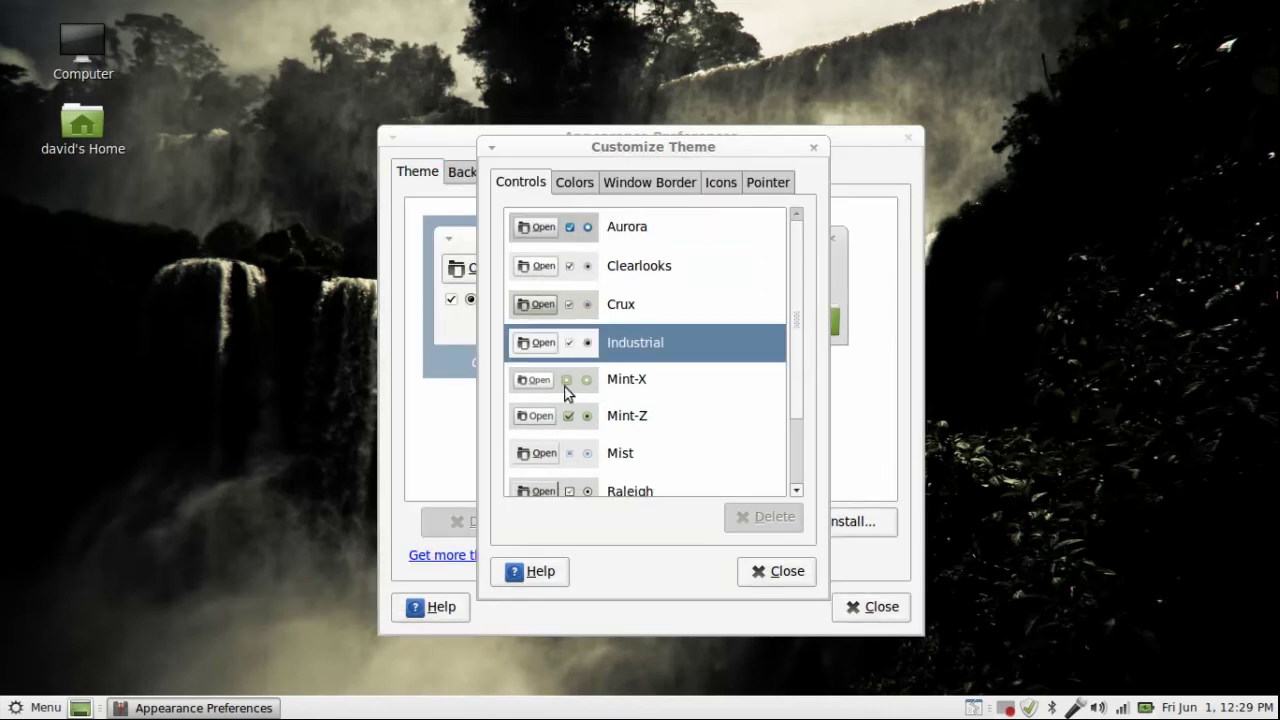
Browse the Colors, Window Border and Icons tabs, then return to Controls.
{"action": "left_click", "coordinate": [579, 186]}
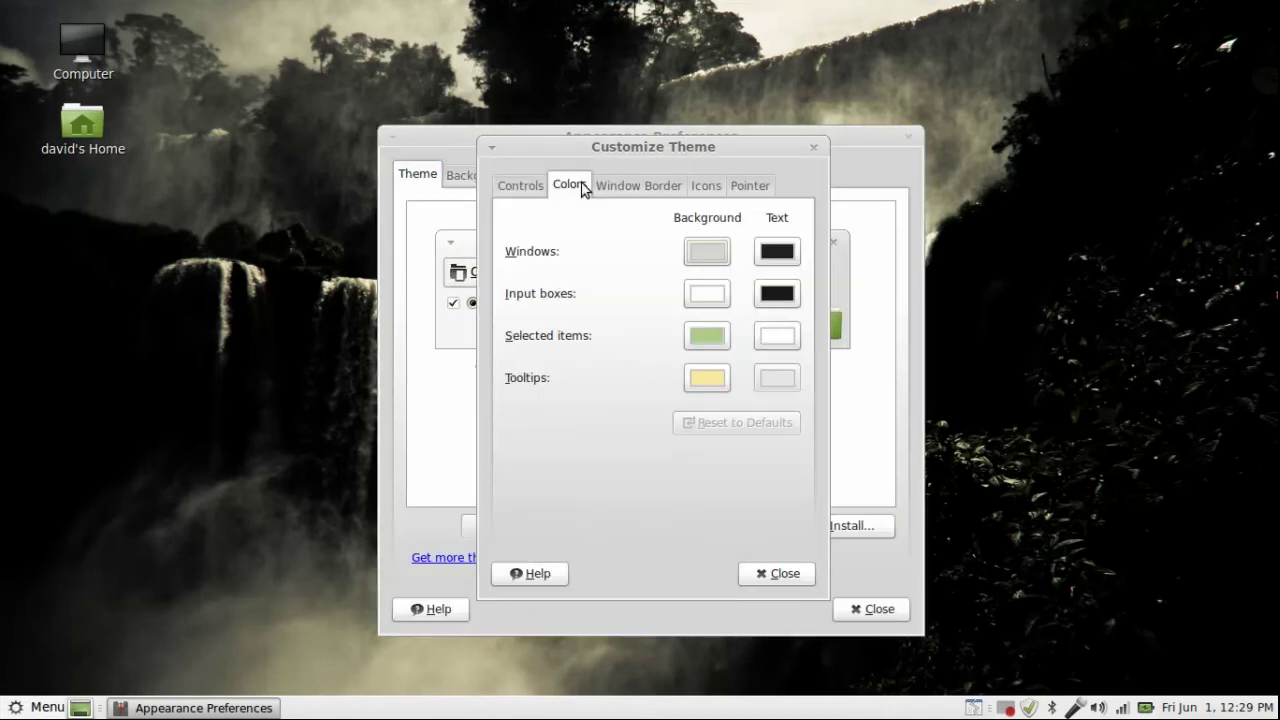
{"action": "left_click", "coordinate": [628, 190]}
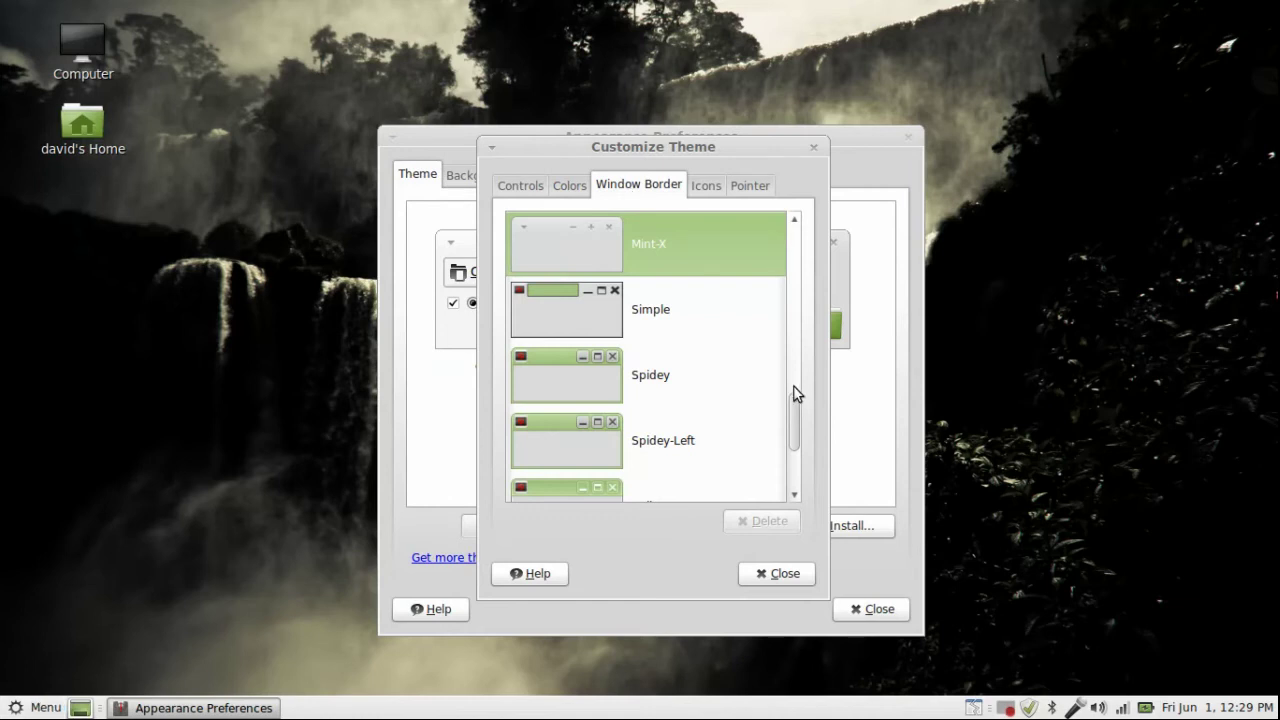
{"action": "key", "text": "Right"}
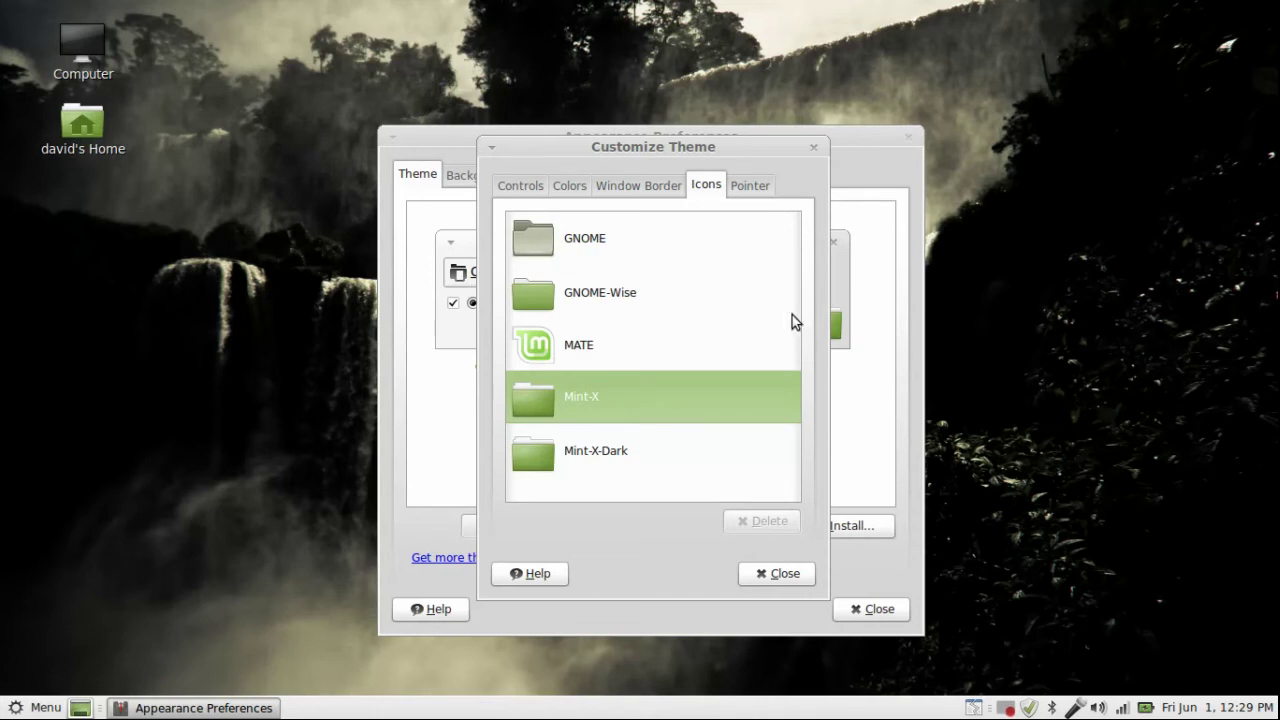
{"action": "left_click", "coordinate": [520, 185]}
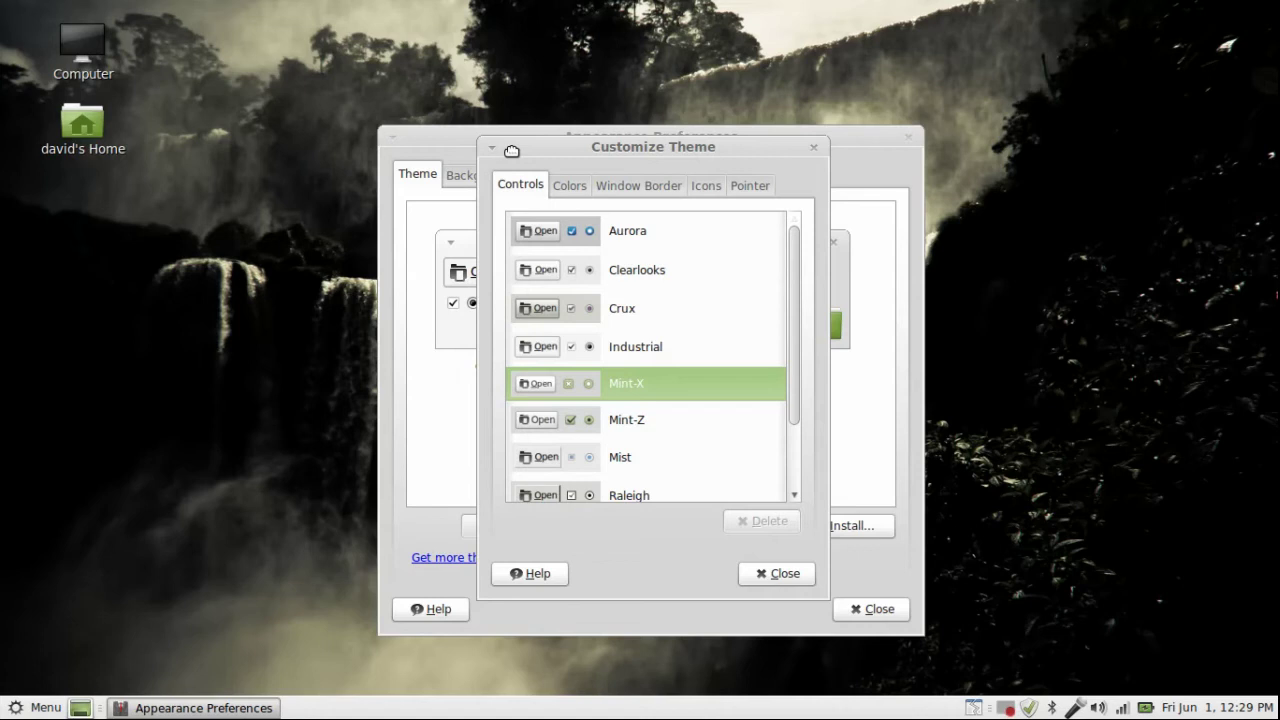
{"action": "left_click_drag", "start_coordinate": [511, 150], "coordinate": [785, 197]}
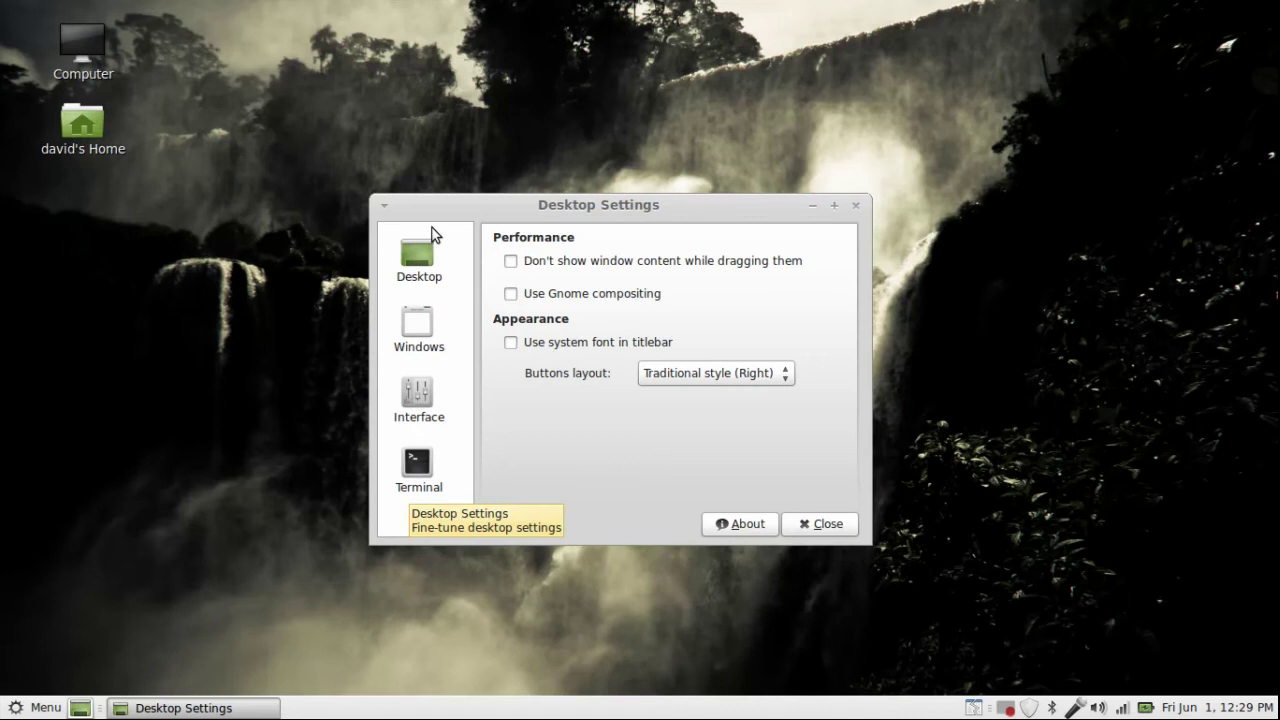
{"action": "left_click", "coordinate": [430, 256]}
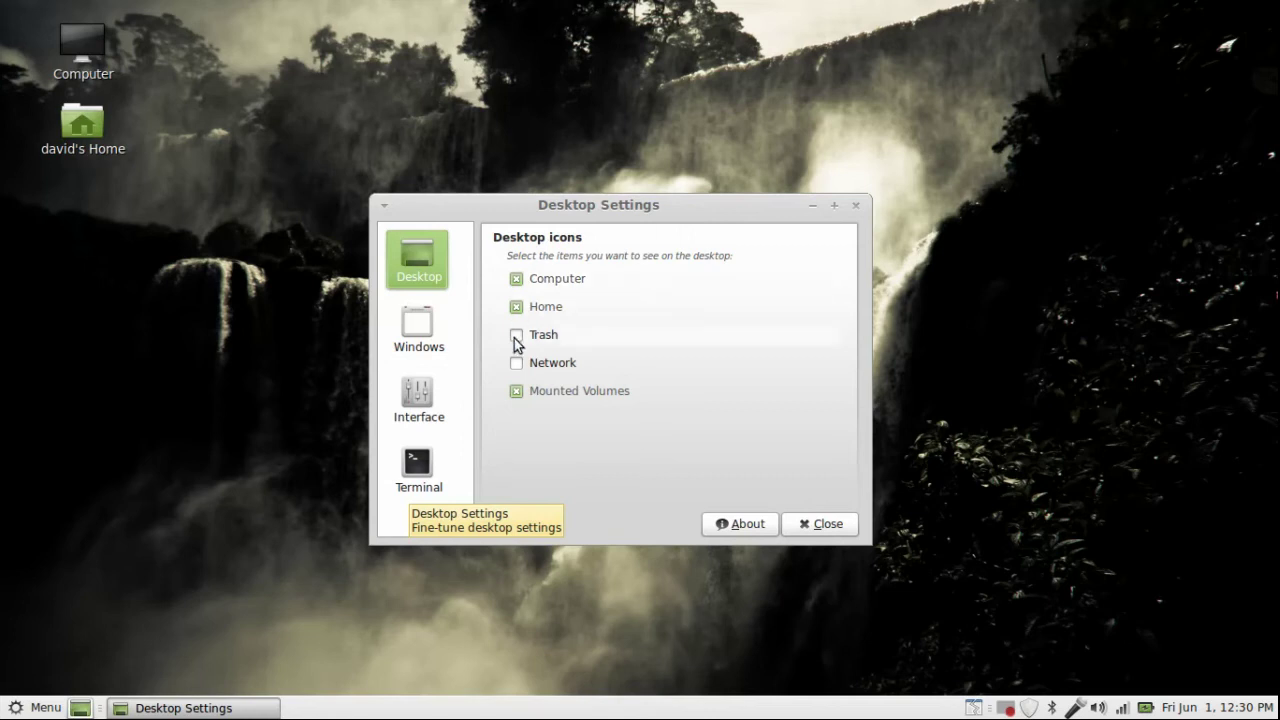
{"action": "left_click", "coordinate": [418, 335]}
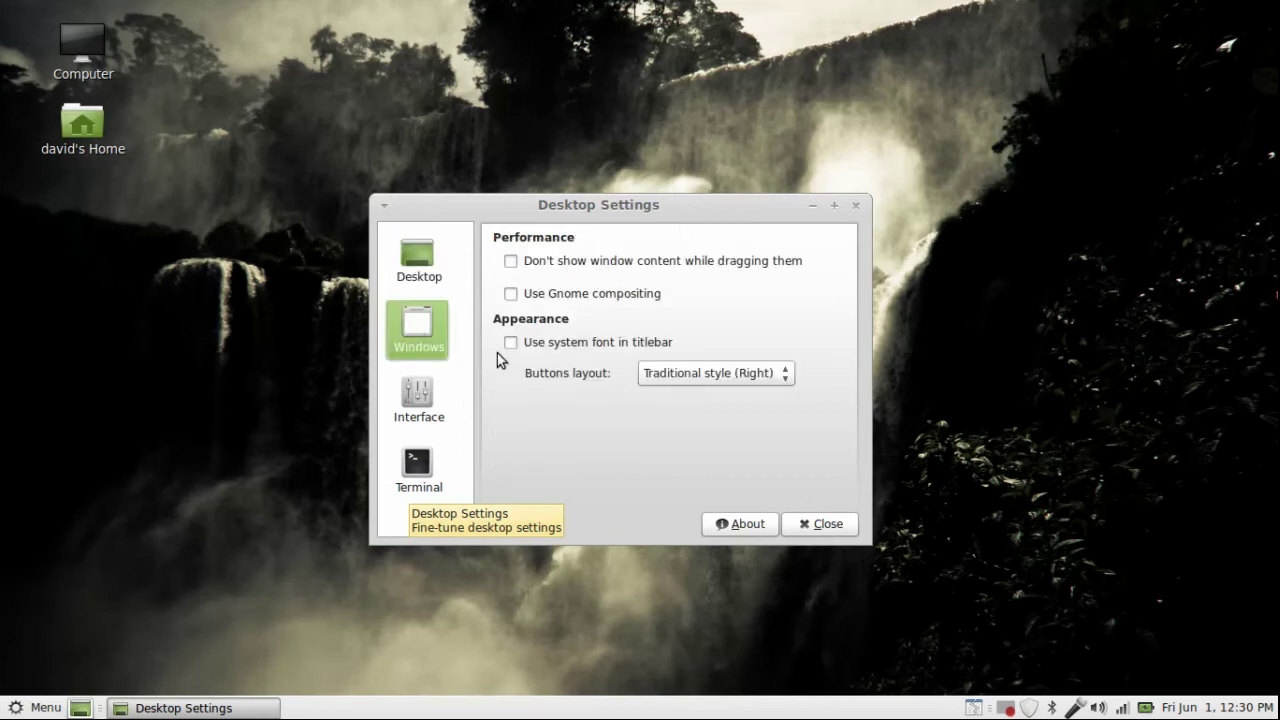
{"action": "left_click", "coordinate": [734, 374]}
{"action": "left_click", "coordinate": [736, 396]}
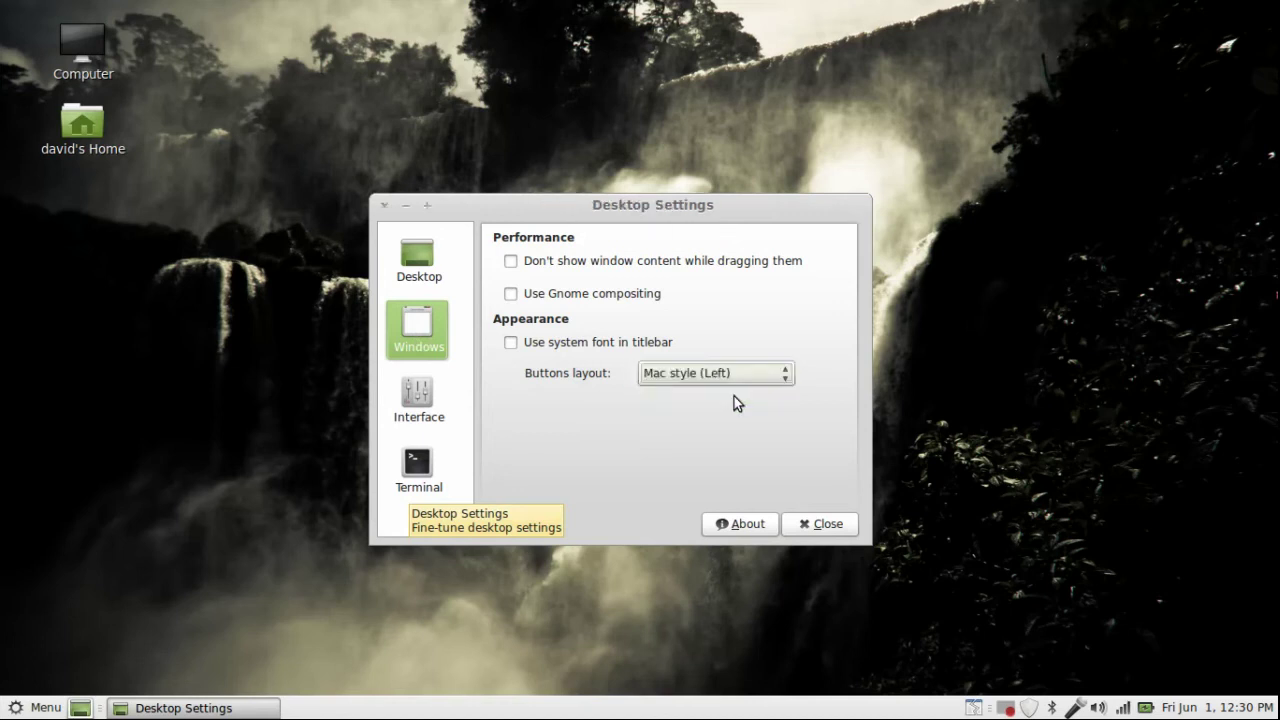
{"action": "left_click", "coordinate": [729, 380]}
{"action": "left_click", "coordinate": [720, 356]}
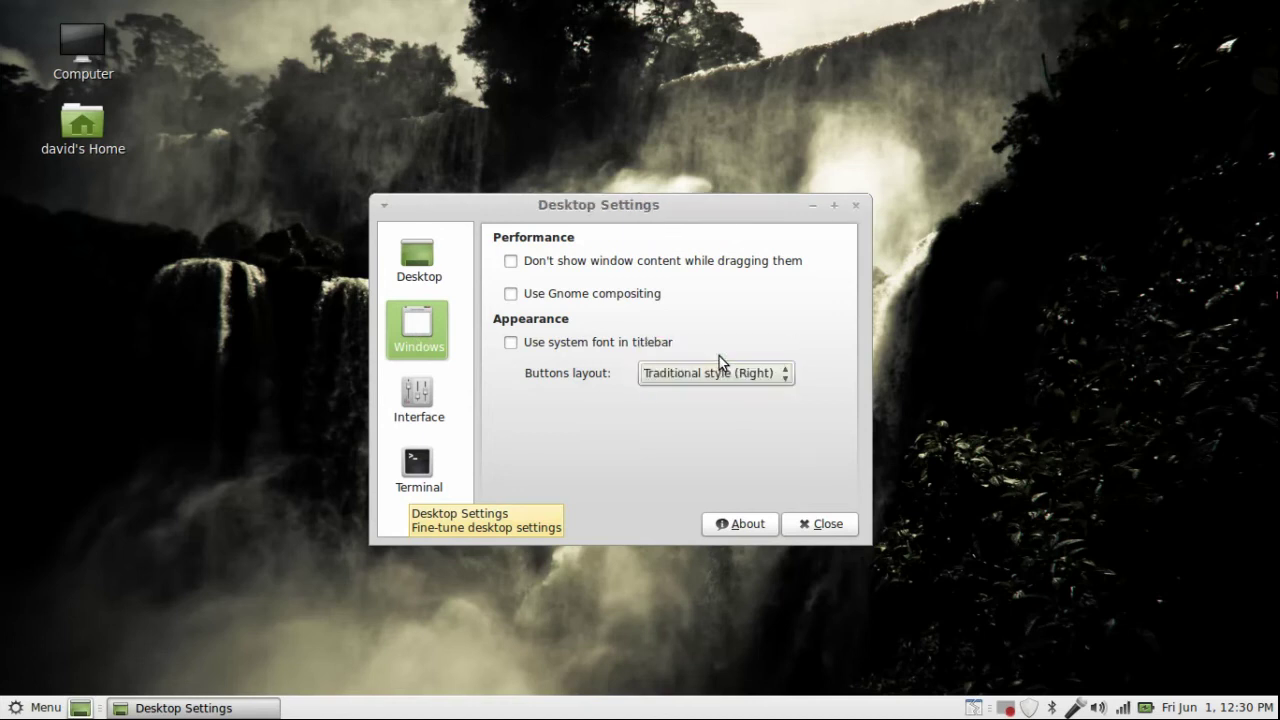
{"action": "left_click", "coordinate": [424, 405]}
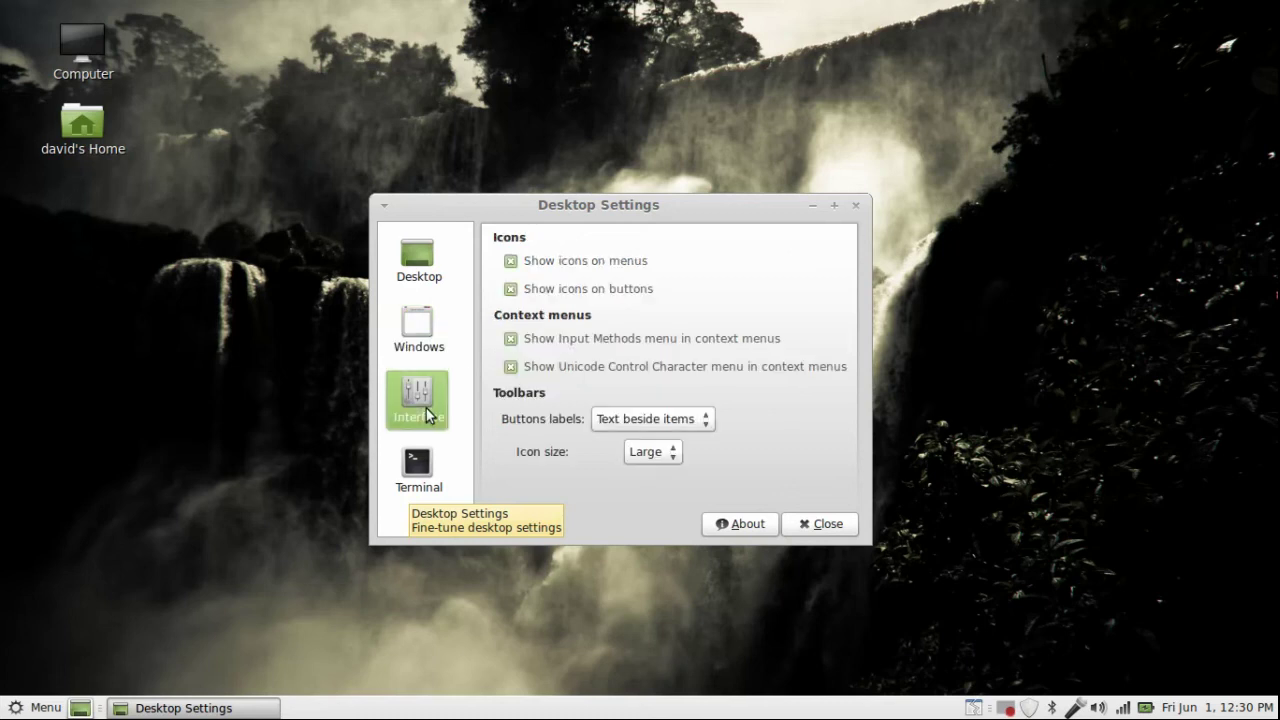
{"action": "left_click", "coordinate": [428, 459]}
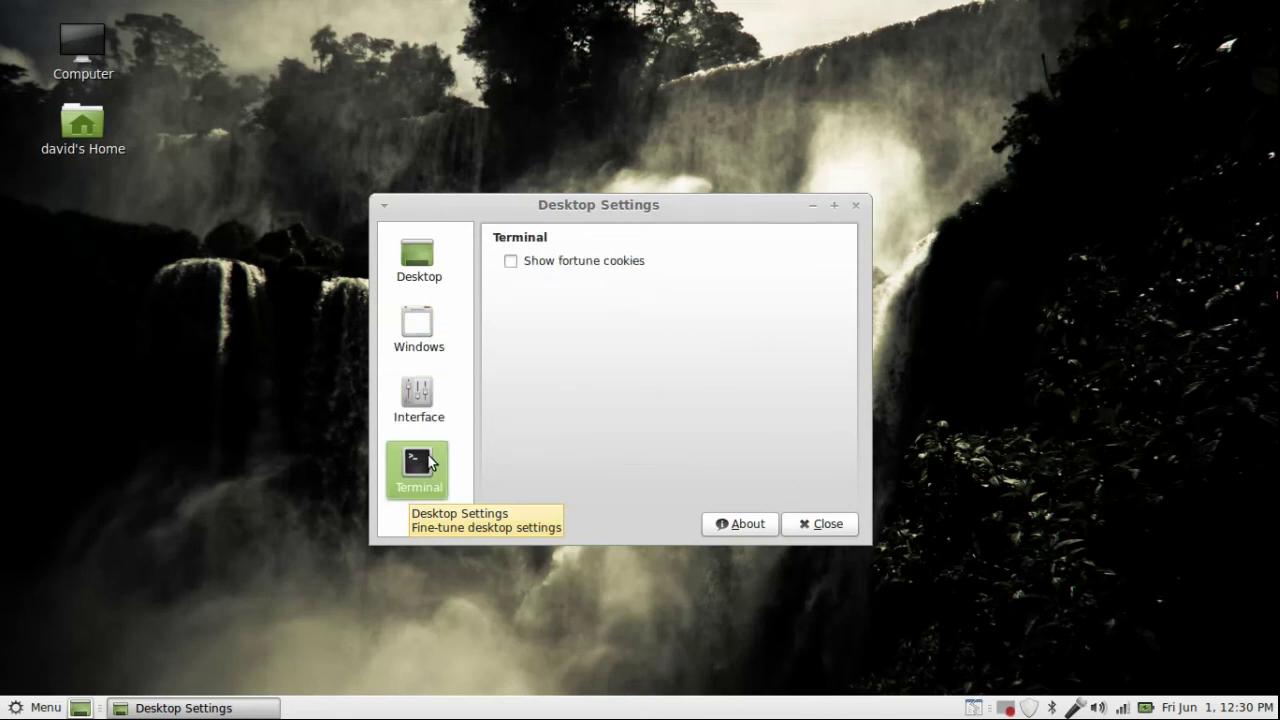
{"action": "left_click", "coordinate": [810, 524]}
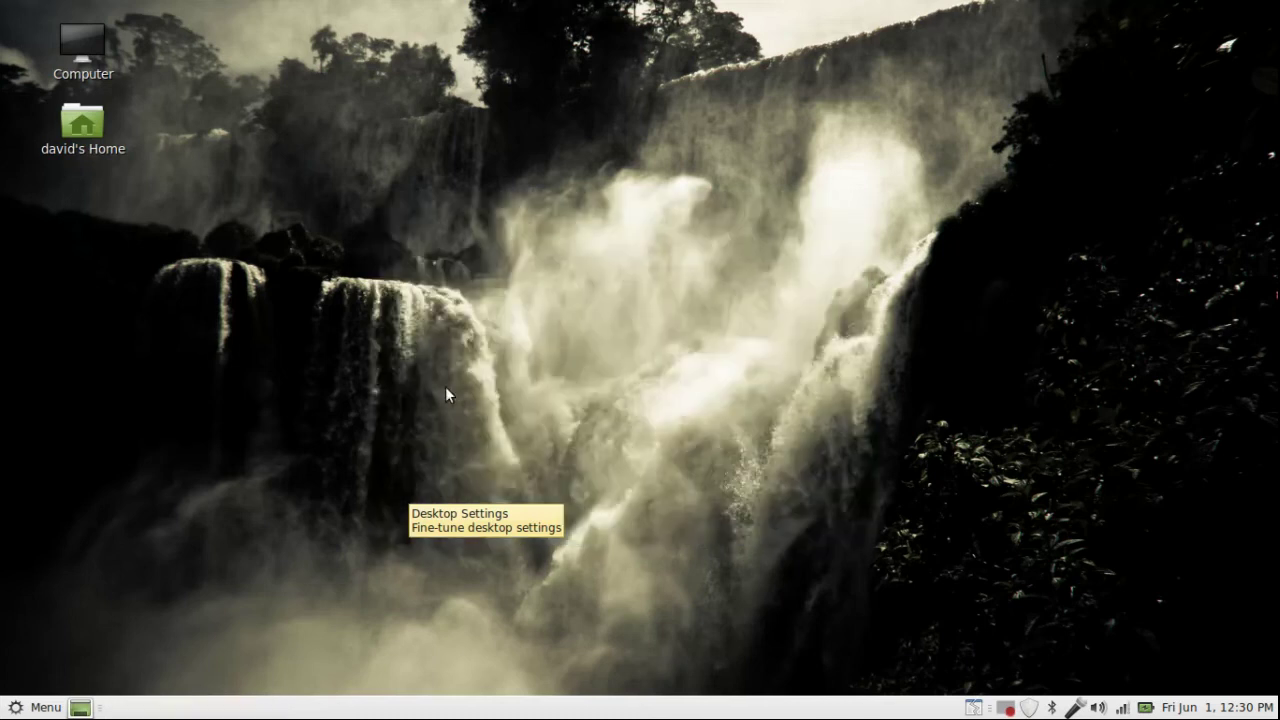
{"action": "left_click", "coordinate": [38, 707]}
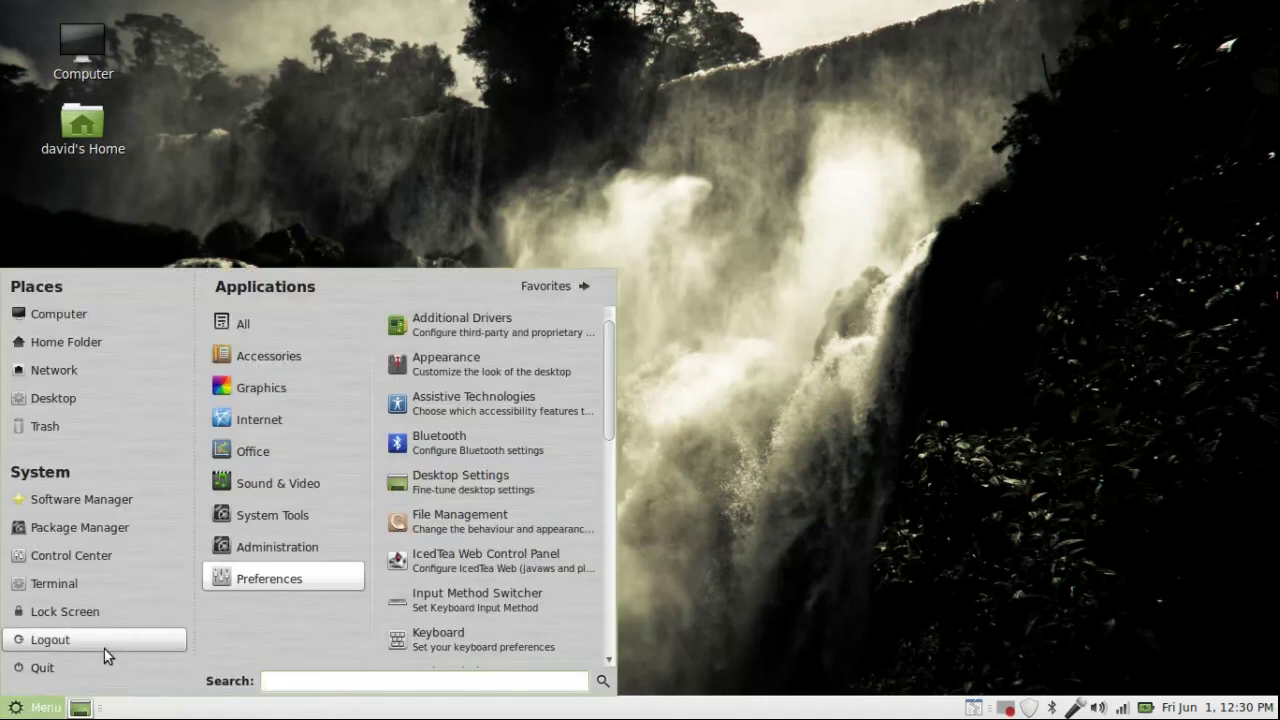
{"action": "left_click", "coordinate": [74, 585]}
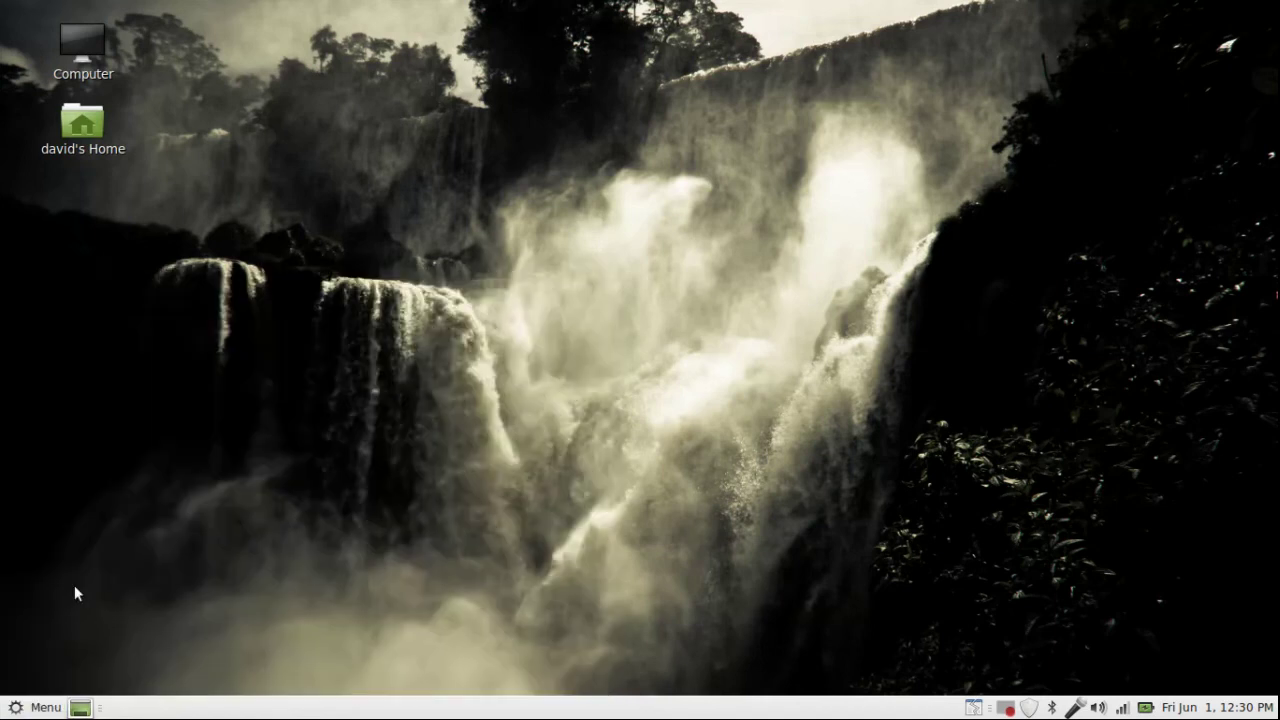
{"action": "left_click_drag", "start_coordinate": [405, 100], "coordinate": [562, 128]}
{"action": "type", "text": "uname -a"}
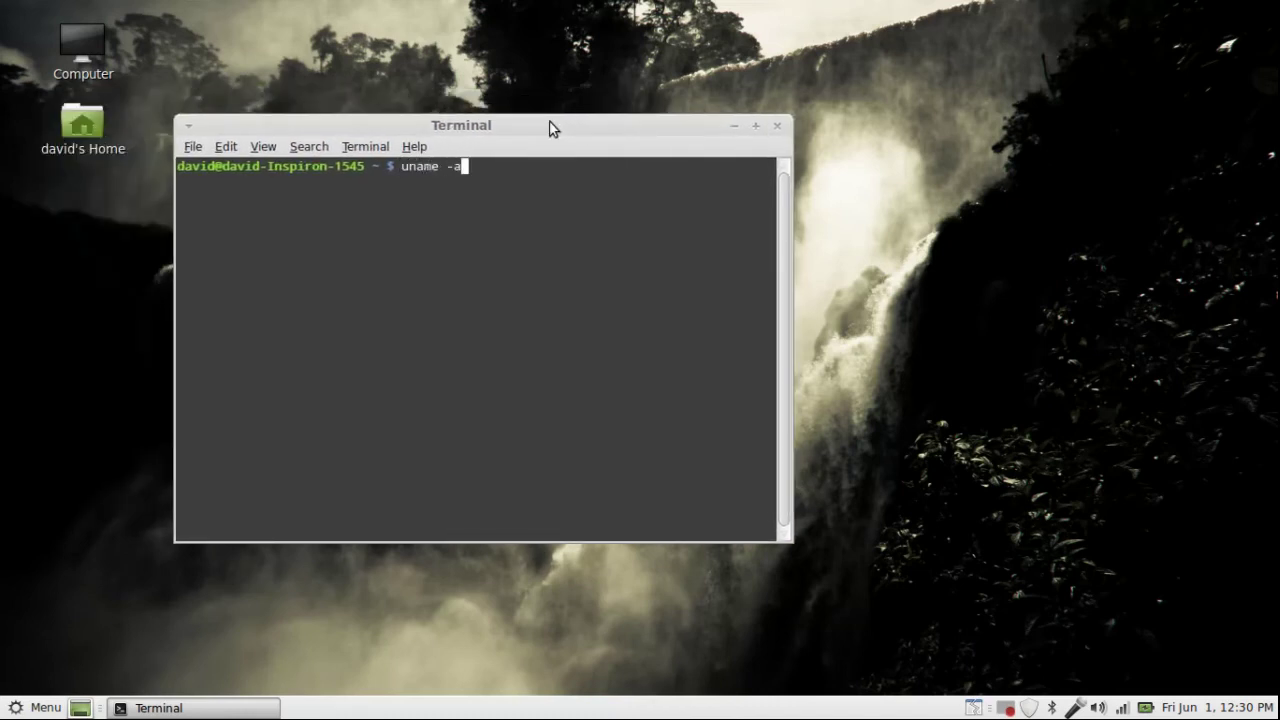
{"action": "key", "text": "Return"}
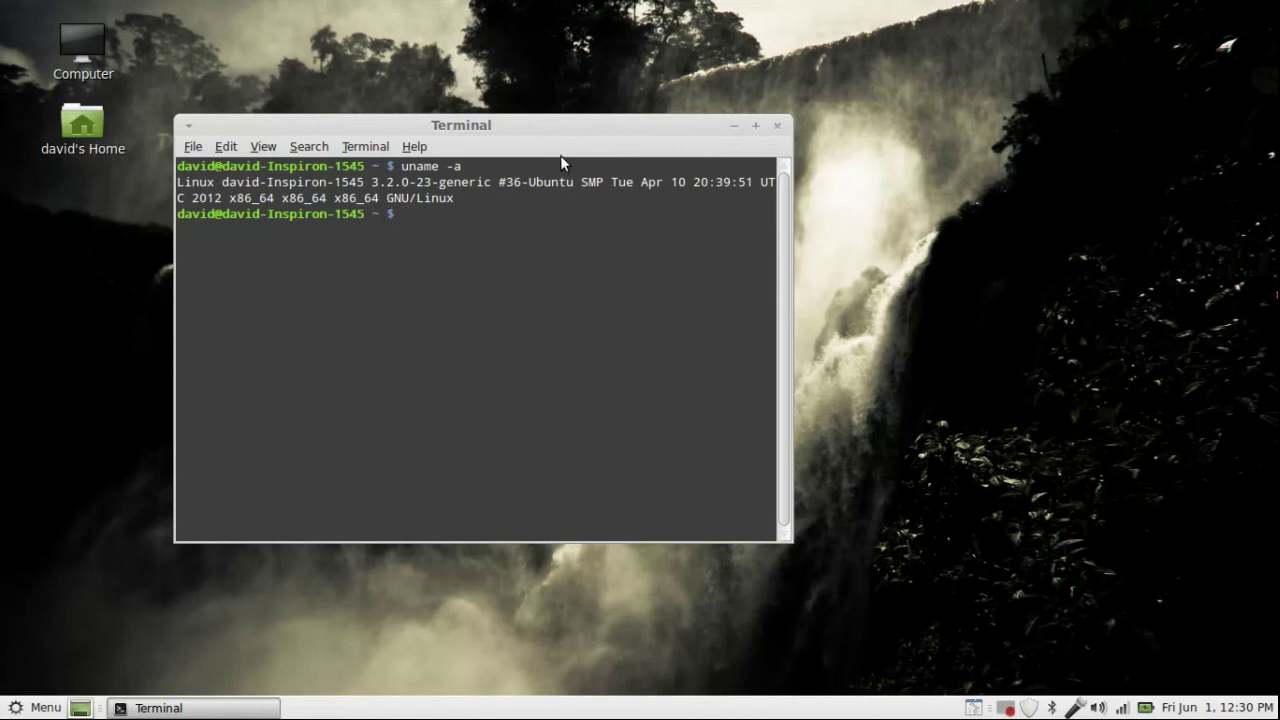
{"action": "left_click_drag", "start_coordinate": [659, 124], "coordinate": [759, 143]}
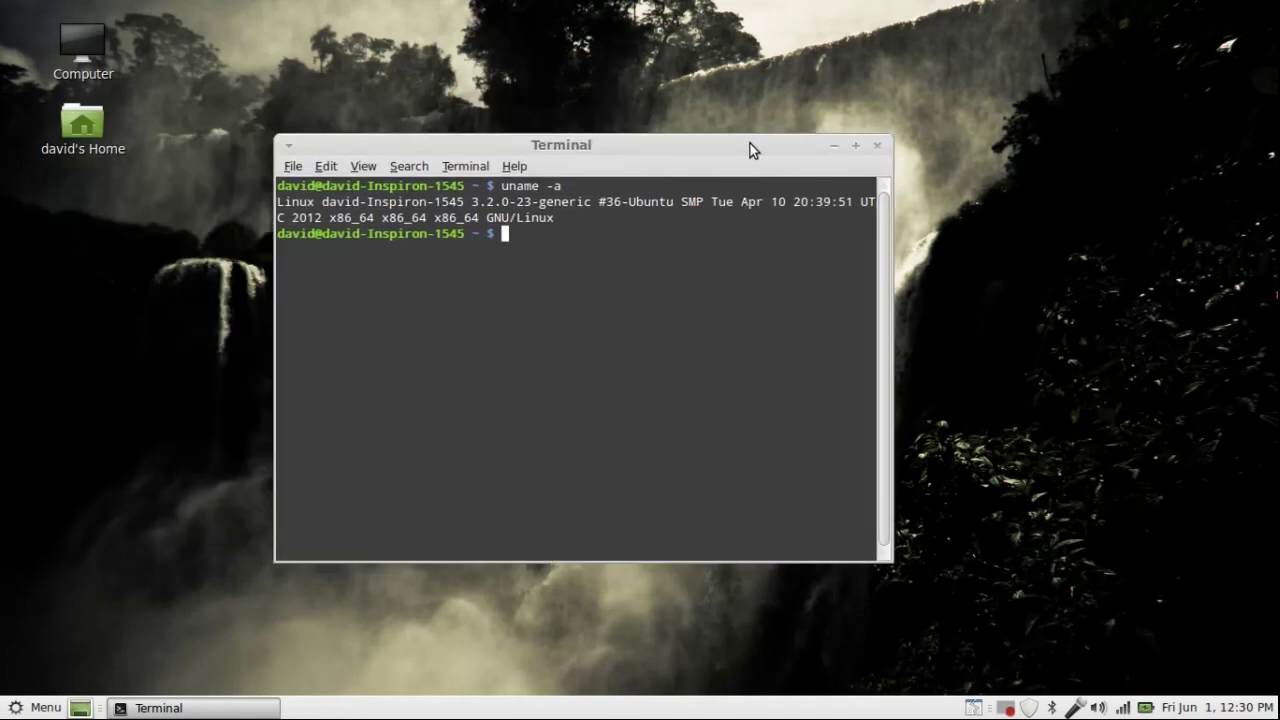
{"action": "left_click", "coordinate": [873, 148]}
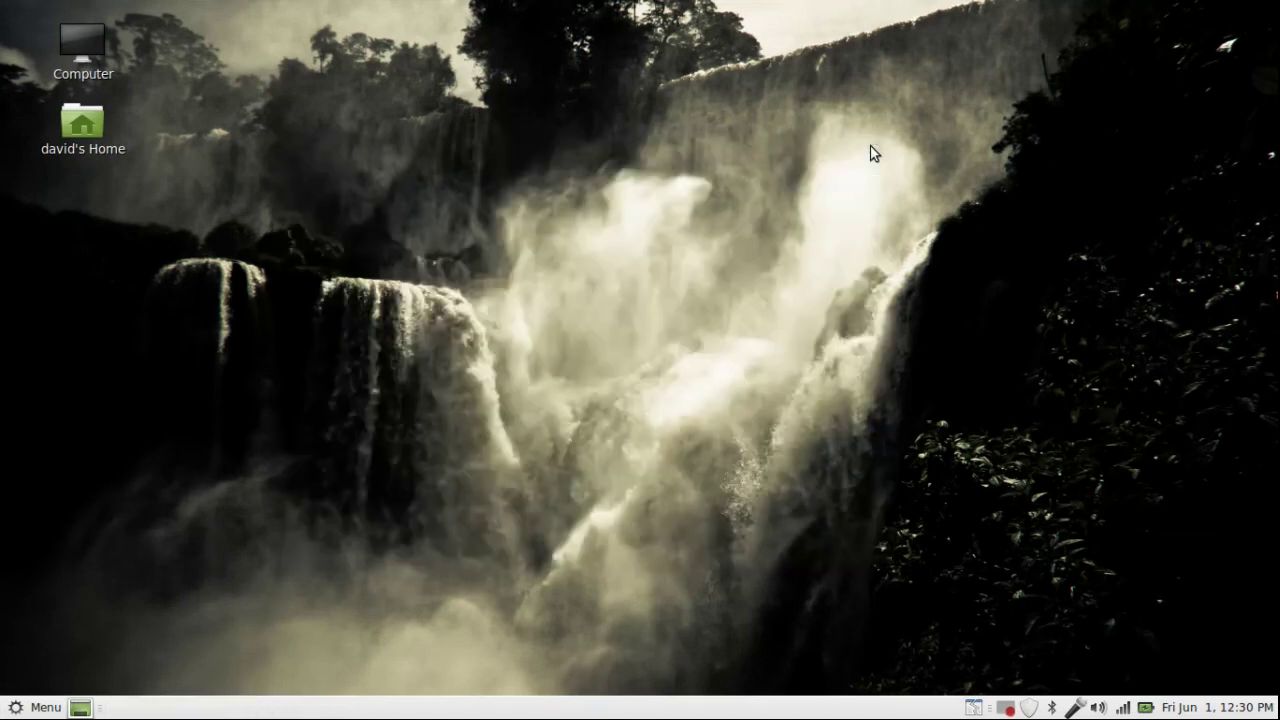
{"action": "left_click", "coordinate": [38, 707]}
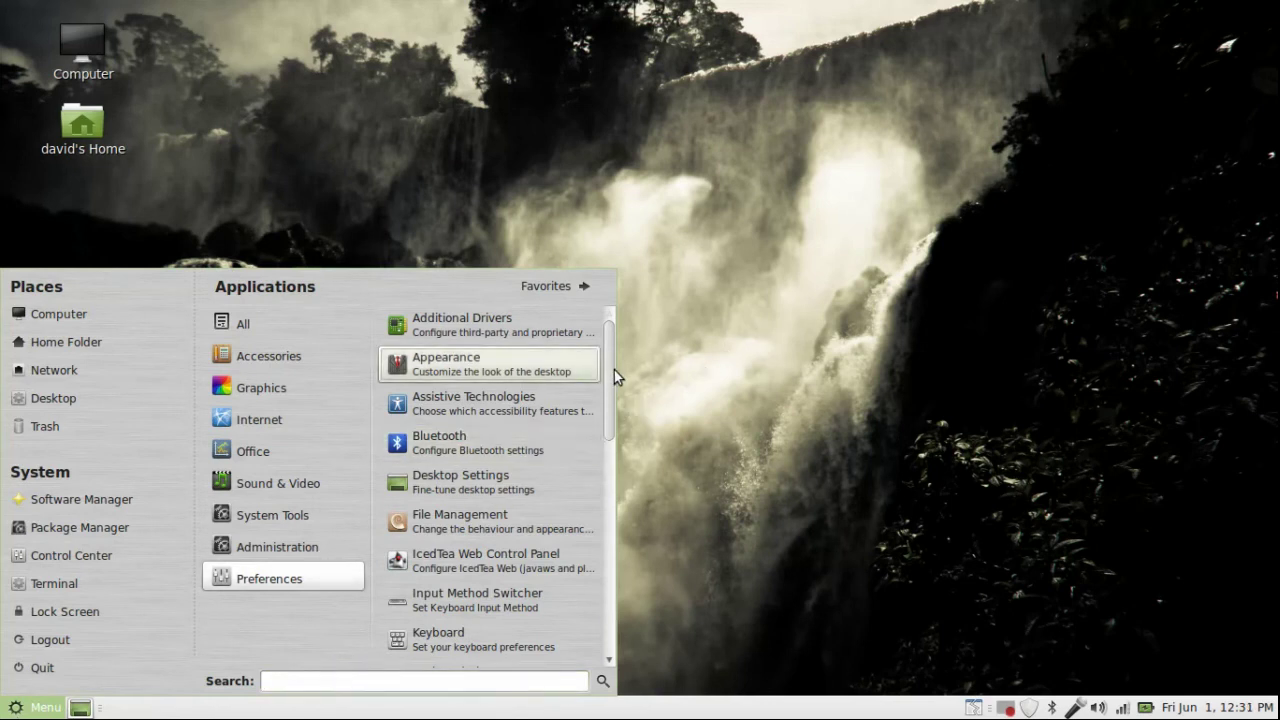
{"action": "scroll", "coordinate": [614, 376], "scroll_direction": "down", "scroll_amount": 5}
{"action": "left_click", "coordinate": [759, 378]}
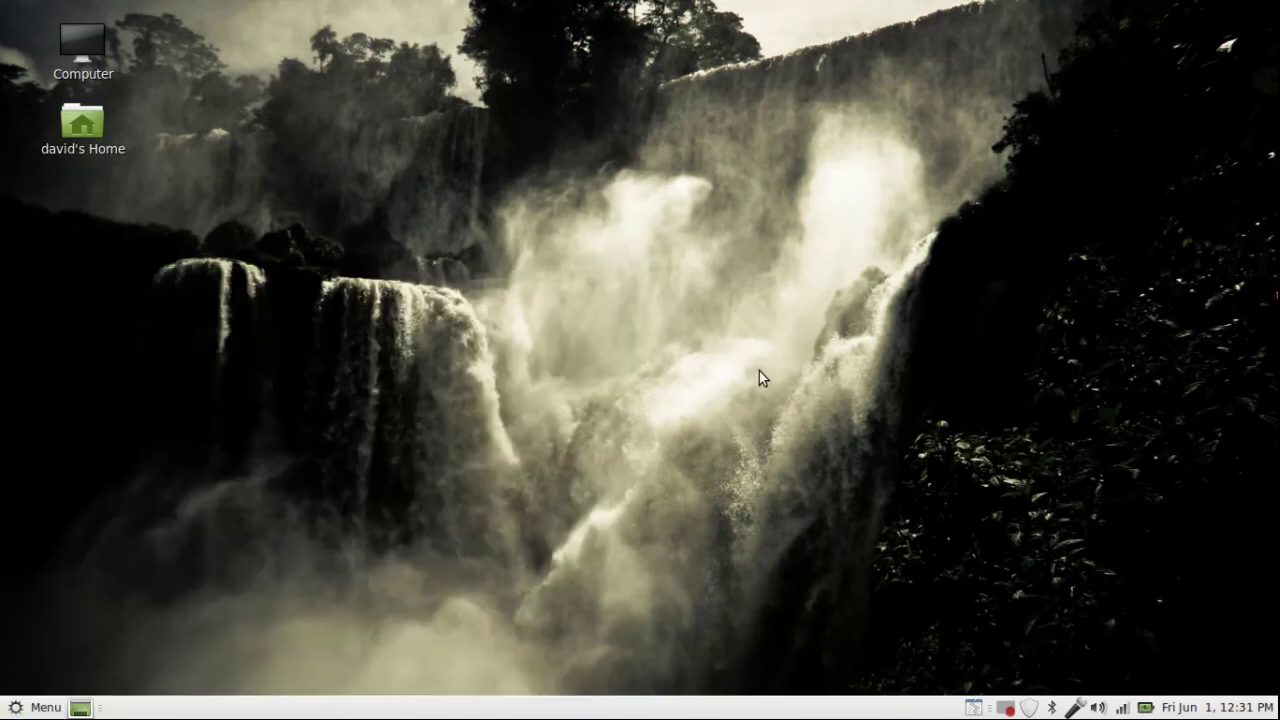